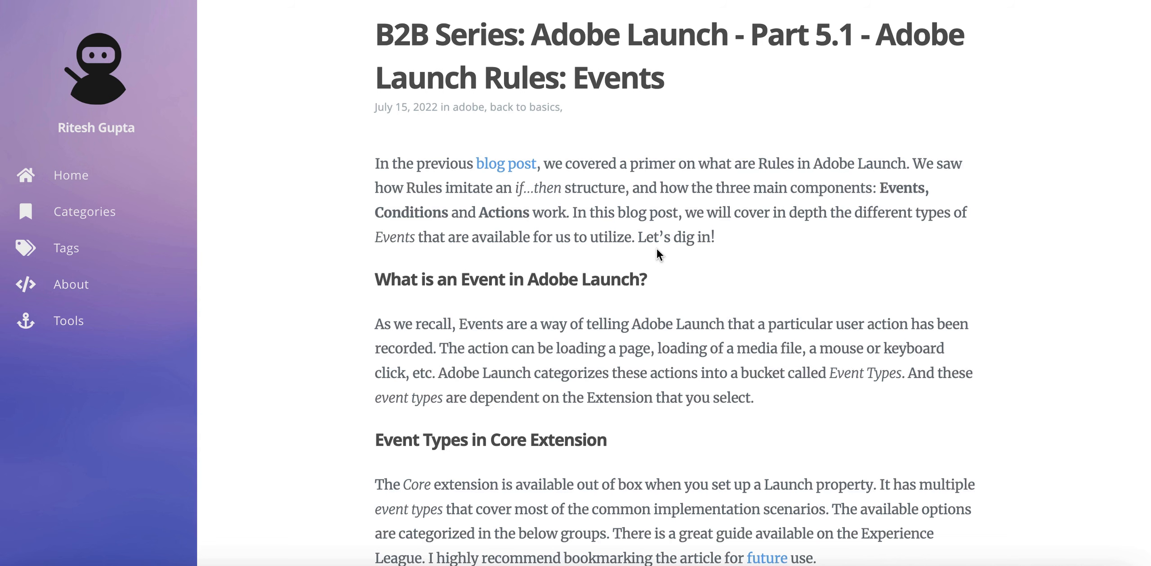
- Read the introduction and Core extension event types in the Part 5.1 Events post, and return to the post list
scroll(432, 307, "down", 3)
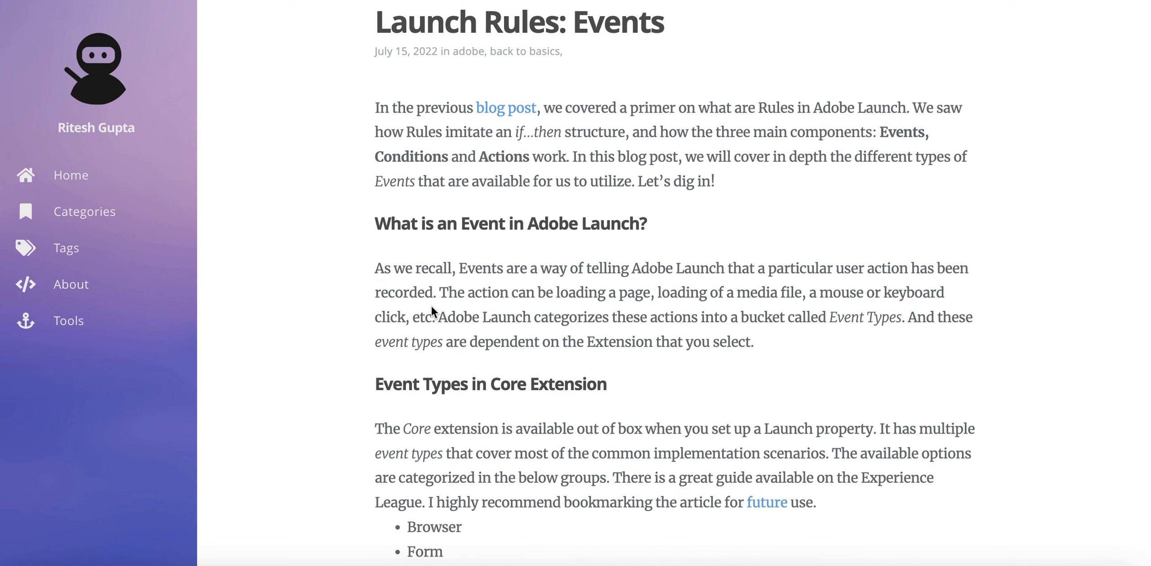
scroll(431, 307, "down", 3)
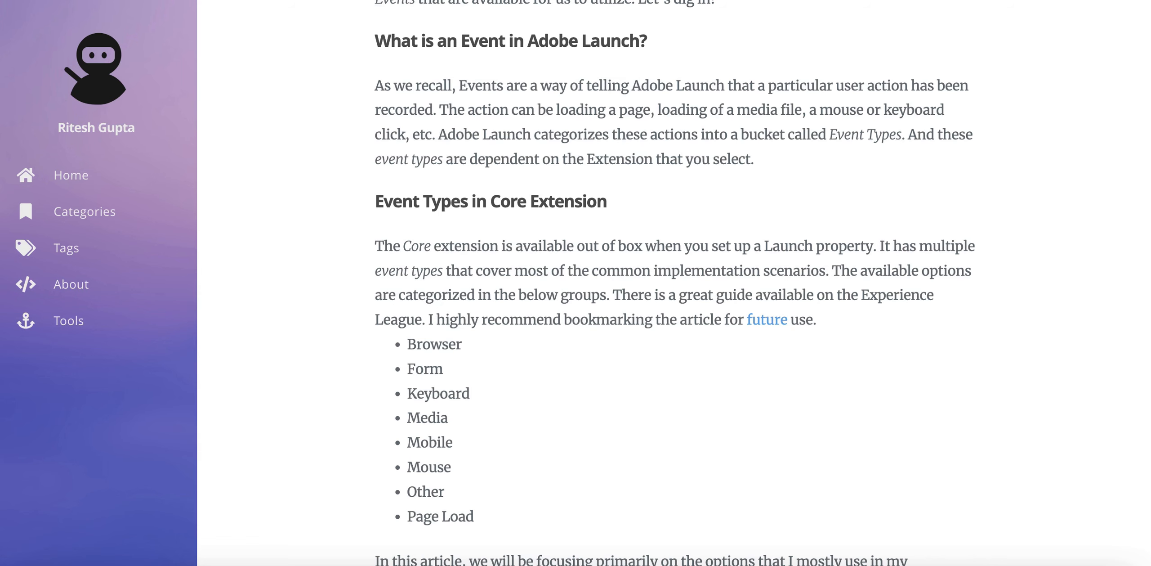
key("alt+Left")
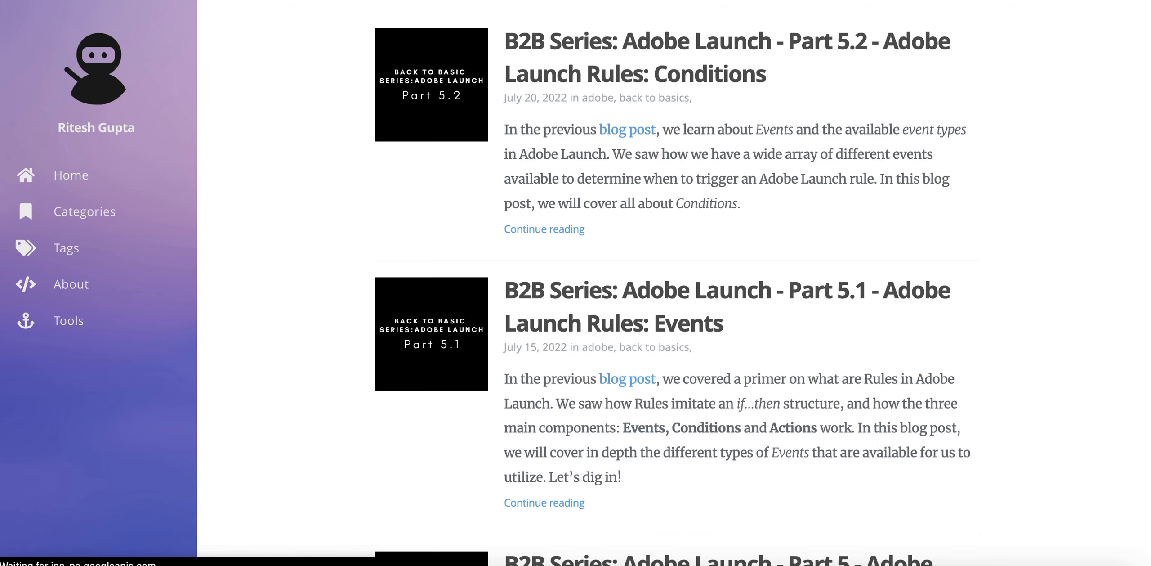
- Open the Part 5.2 Conditions post and read through its logic and condition type sections before leaving it
left_click(685, 79)
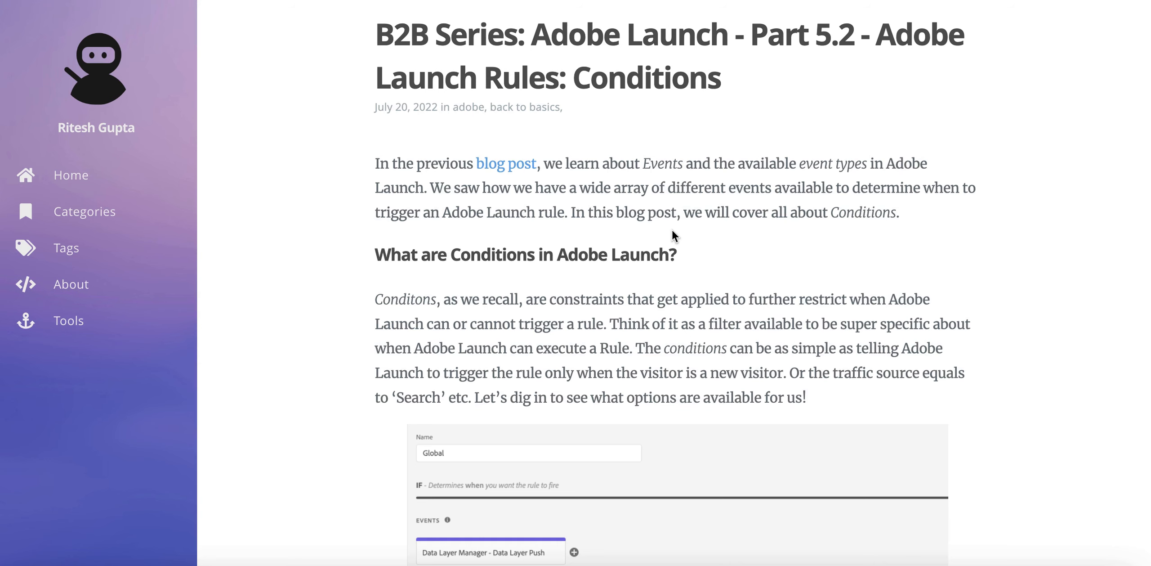
scroll(672, 230, "down", 4)
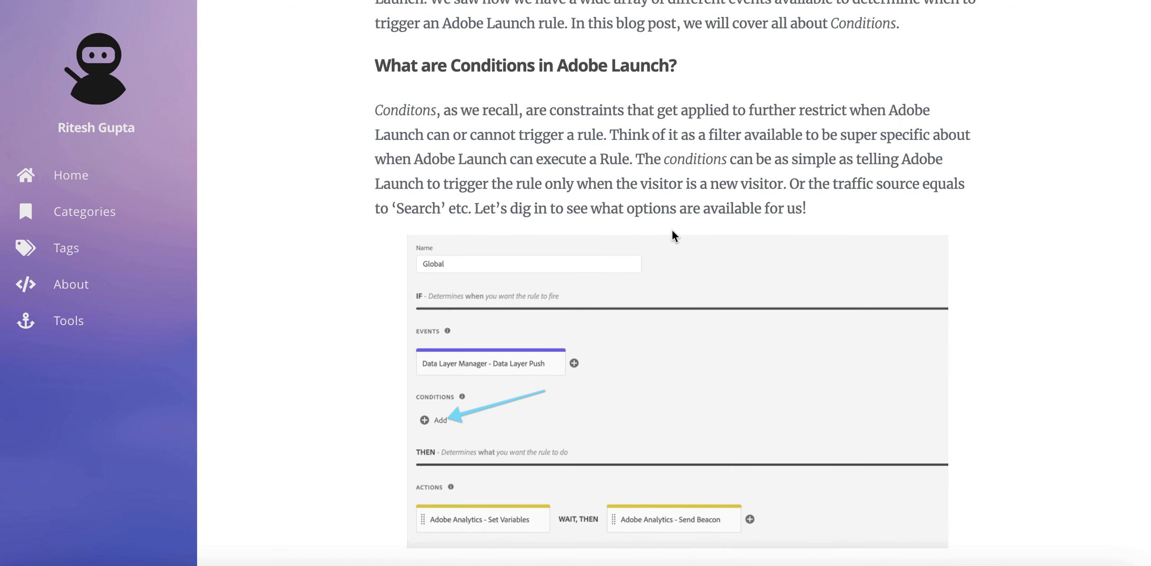
scroll(673, 230, "down", 7)
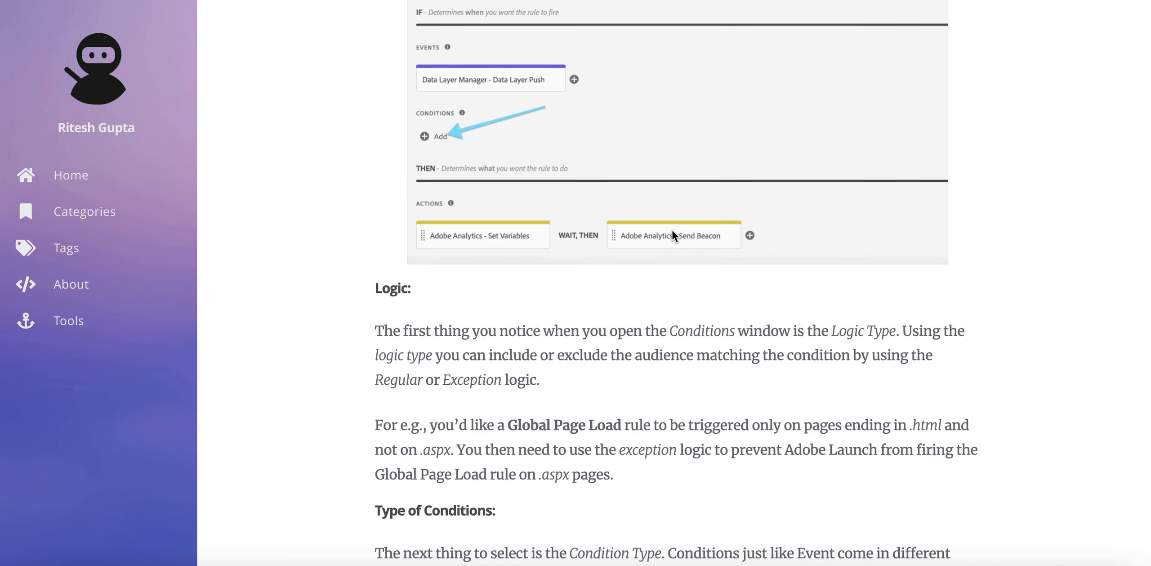
scroll(672, 231, "down", 5)
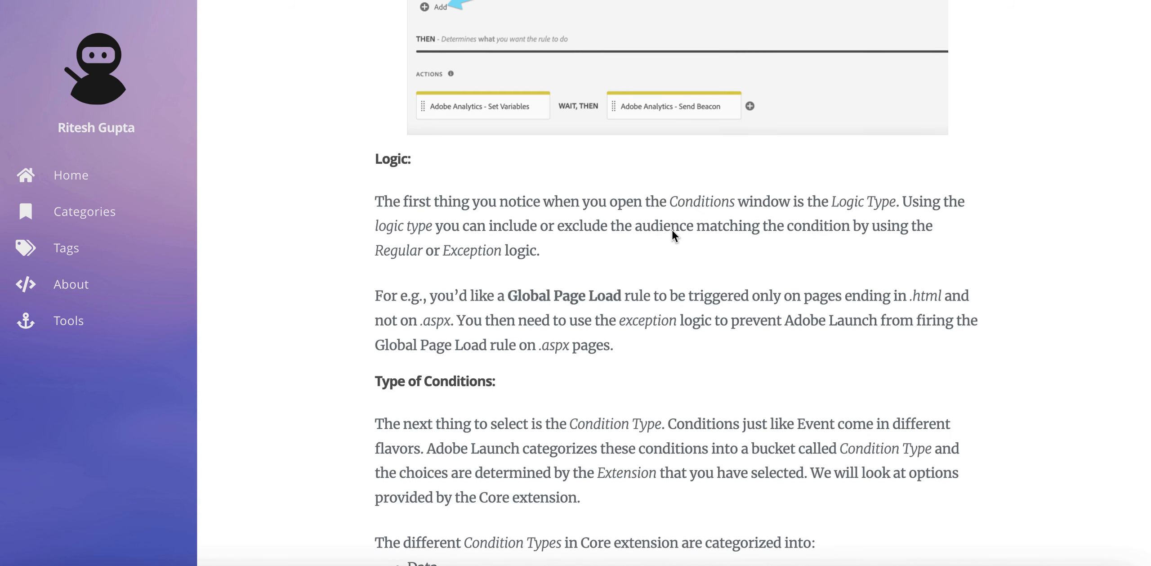
scroll(672, 231, "down", 7)
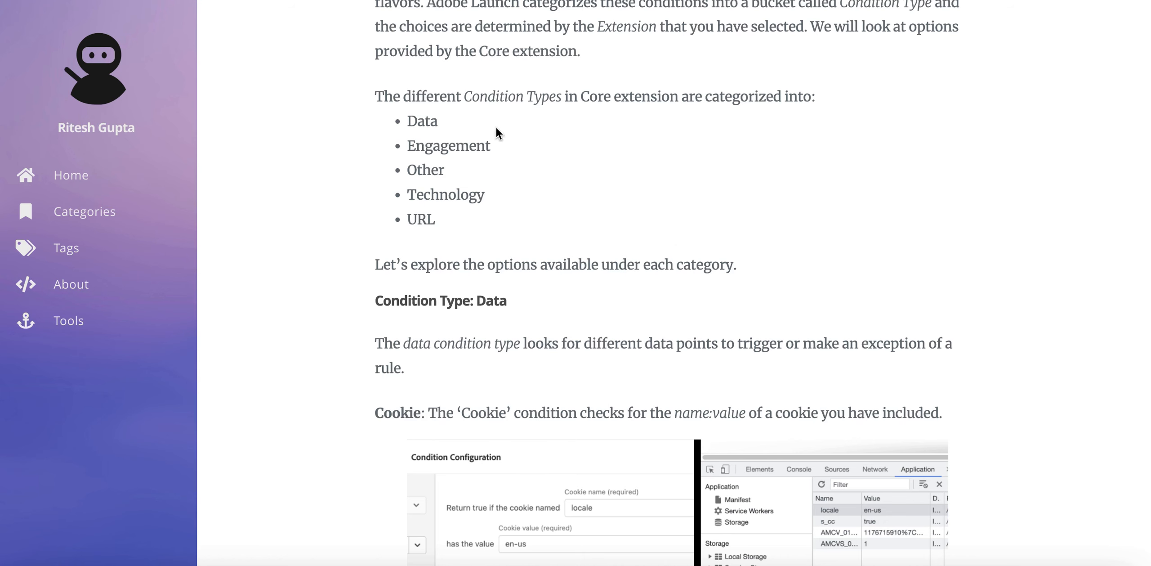
key("alt+Left")
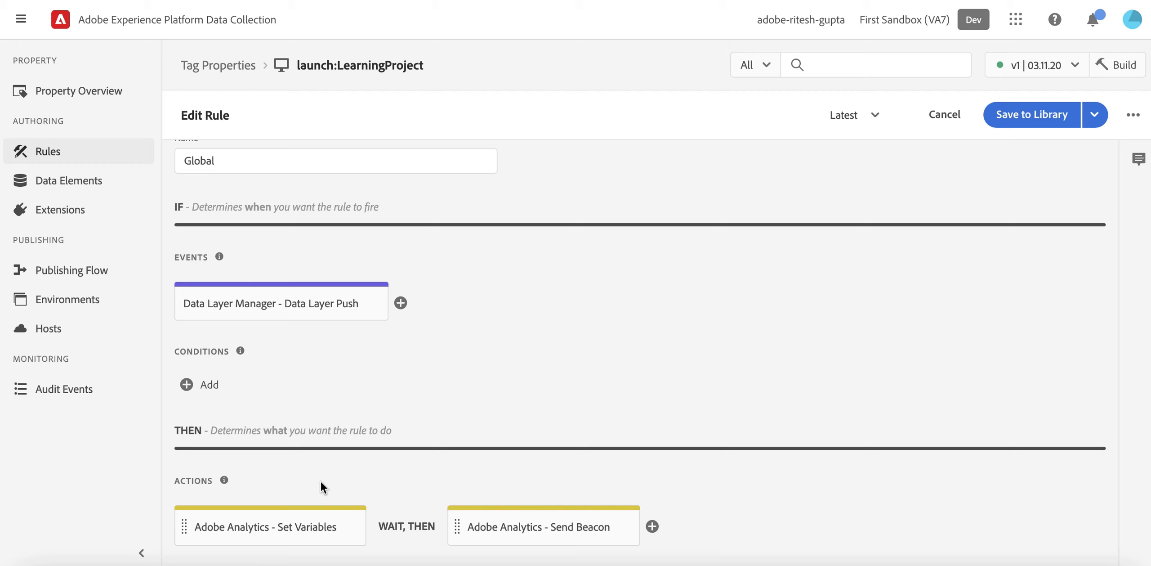
- Inspect the Set Variables and Send Beacon action configurations of the Global rule, leaving each without saving changes
left_click(292, 527)
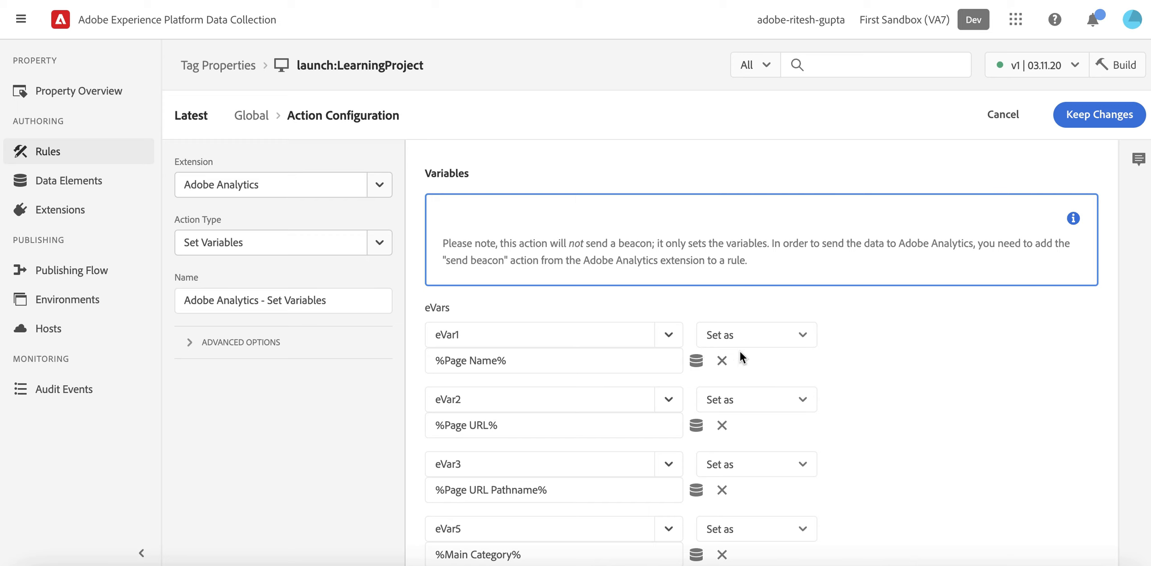
scroll(739, 355, "down", 1)
left_click(993, 119)
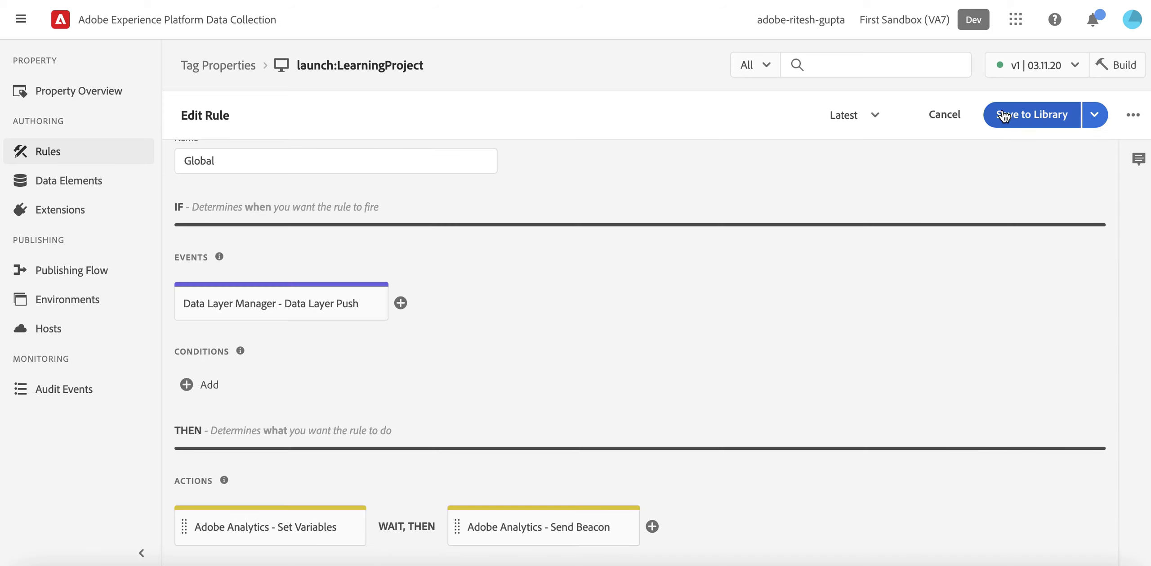
left_click(568, 526)
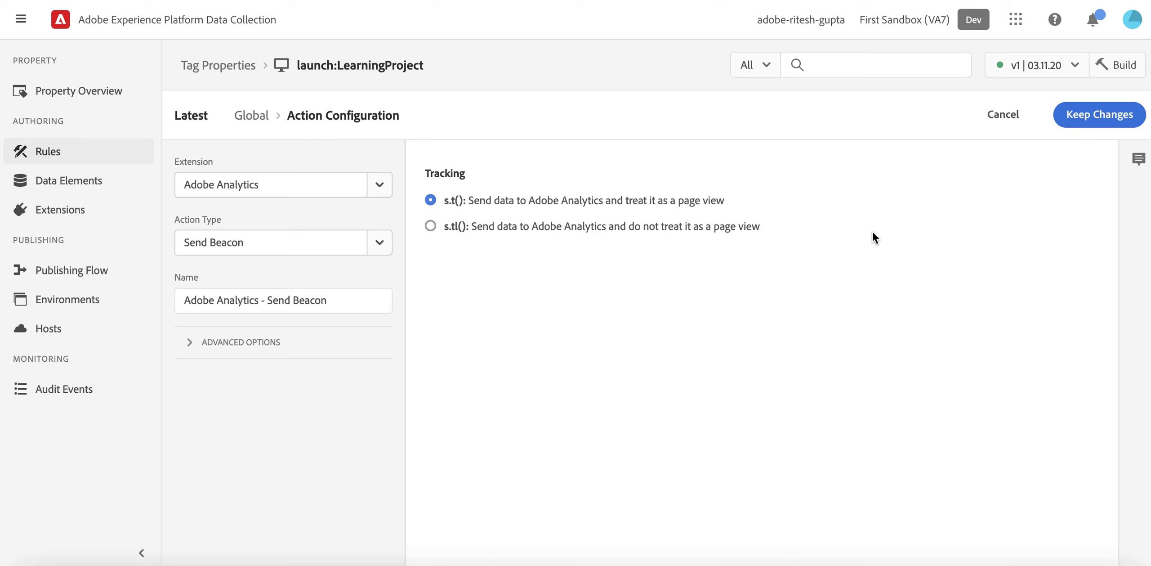
left_click(1002, 119)
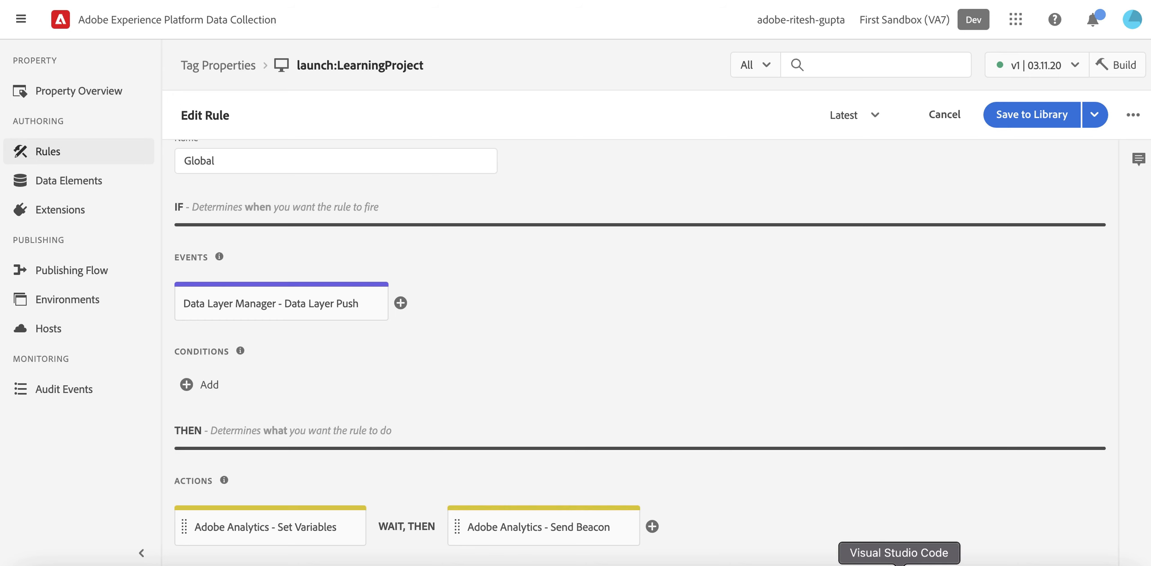
- Switch to Visual Studio Code and review the page-level window.dataLayer.push code with the "Page Loaded" event
left_click(898, 562)
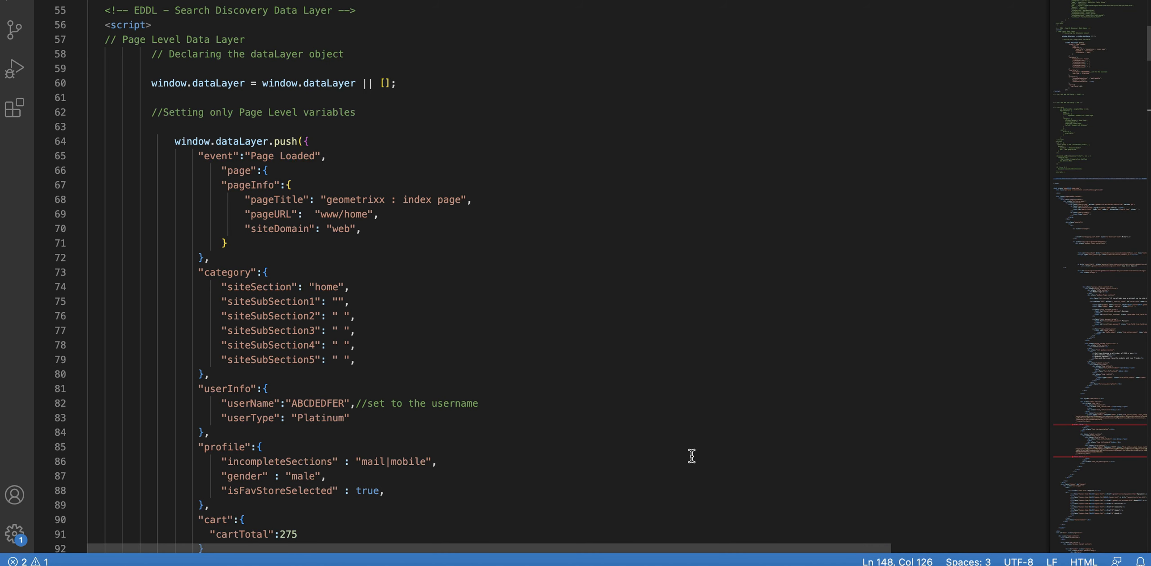
scroll(692, 455, "up", 1)
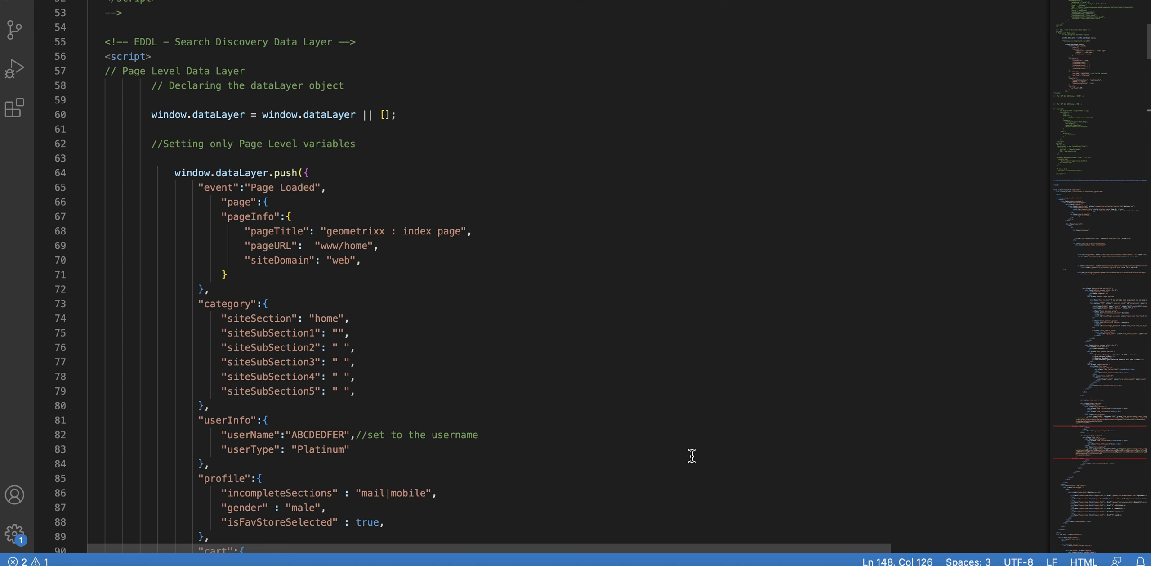
scroll(691, 455, "down", 1)
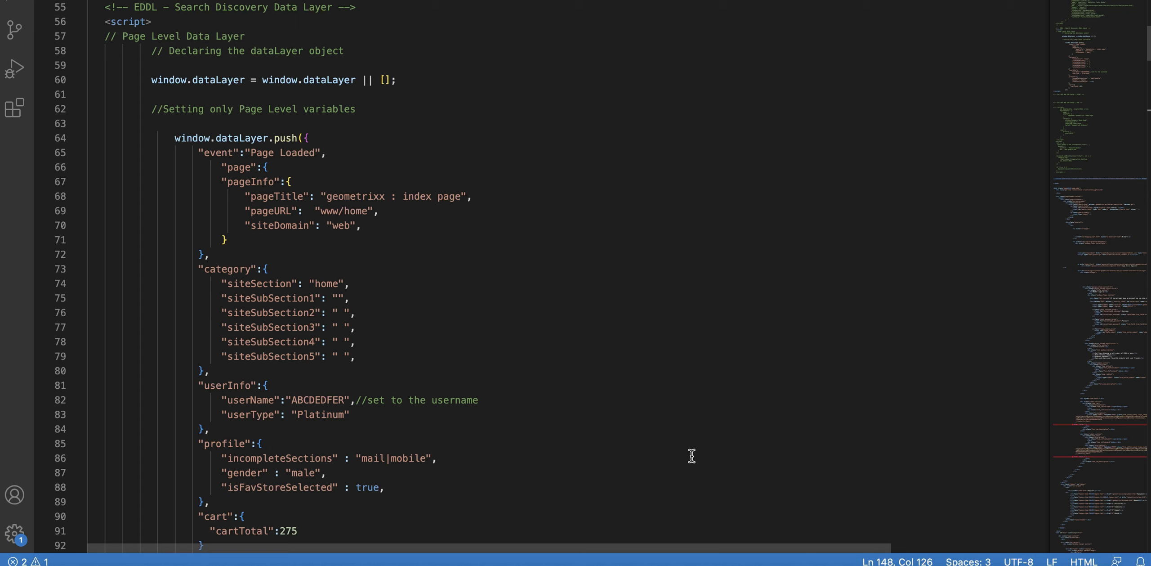
scroll(691, 455, "down", 2)
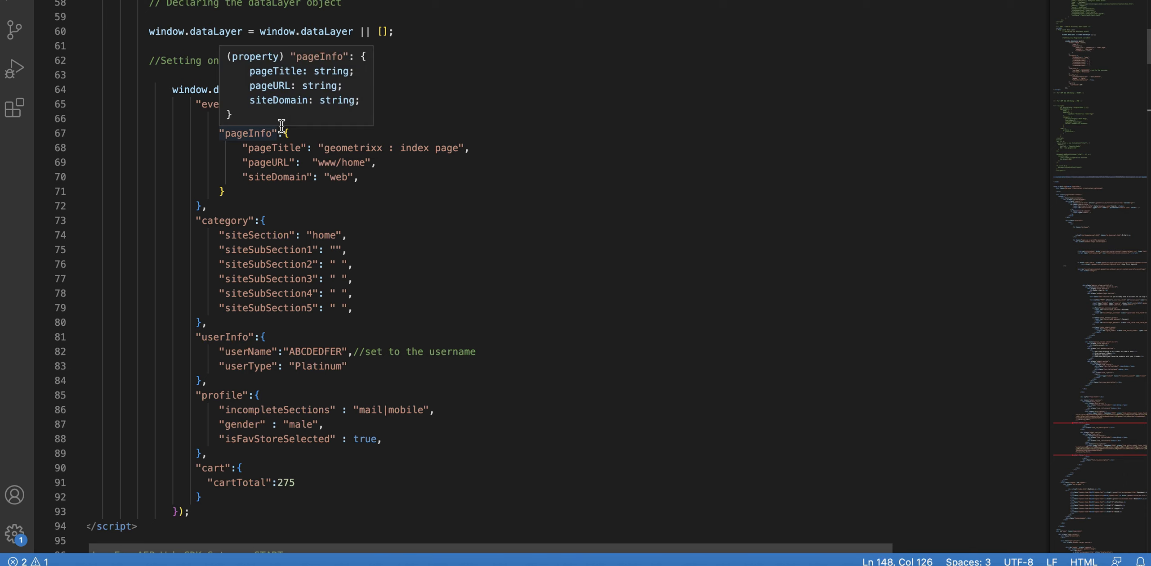
- Return to the browser, open the Global rule's Data Layer Push event and check which extensions it can use
key("super+Tab")
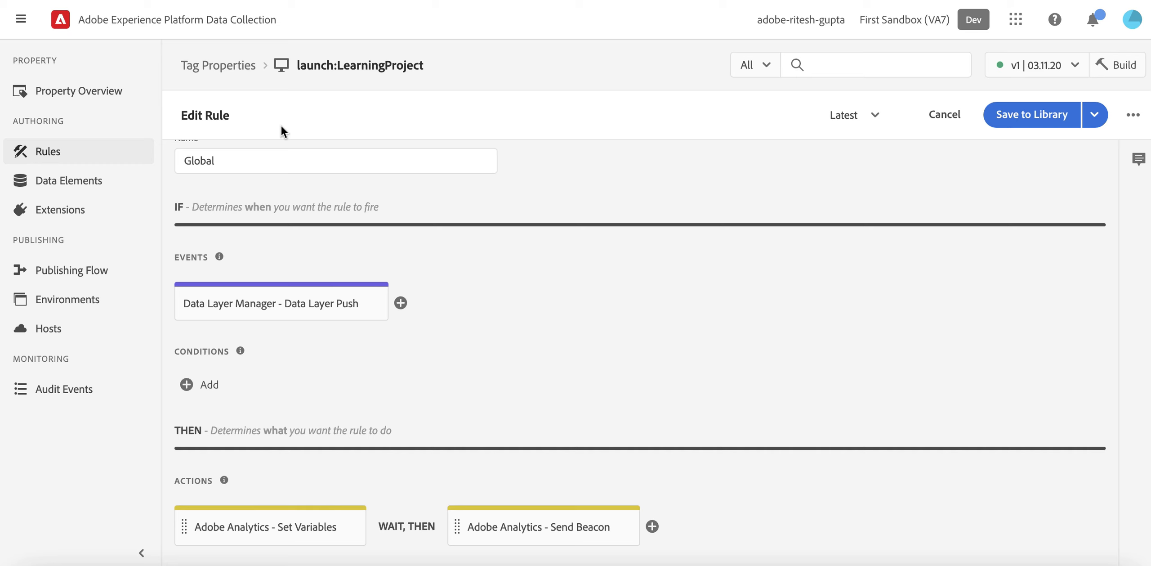
left_click(264, 317)
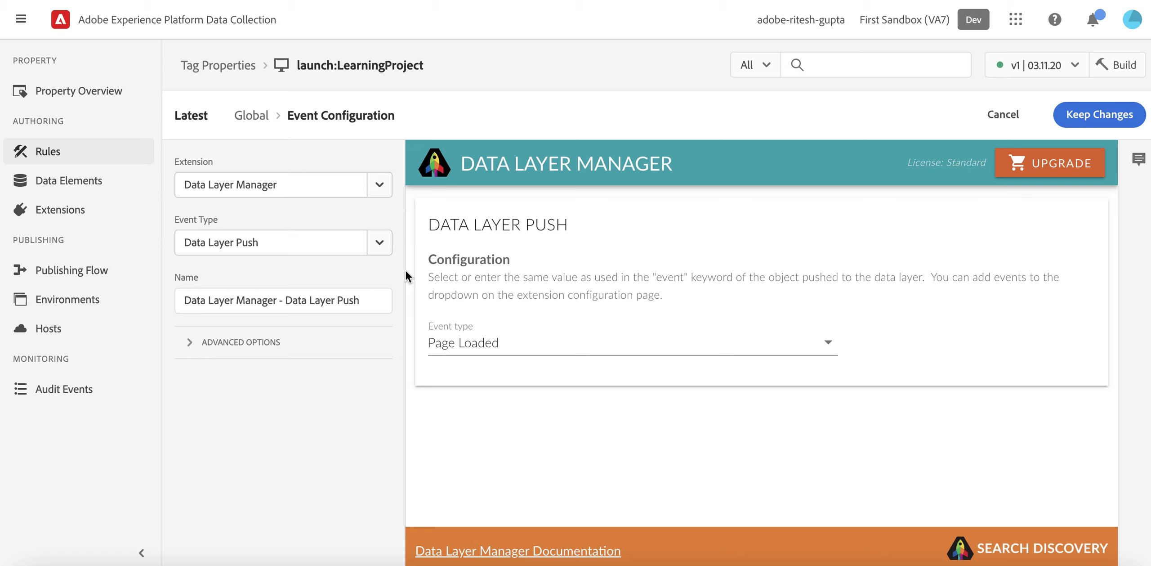
left_click(379, 185)
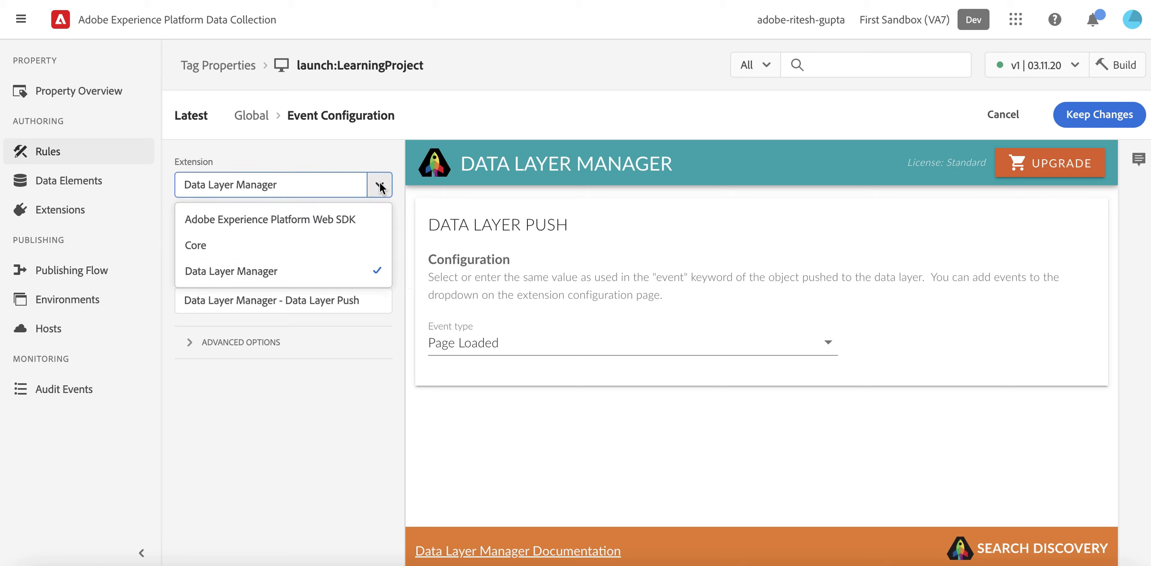
left_click(379, 186)
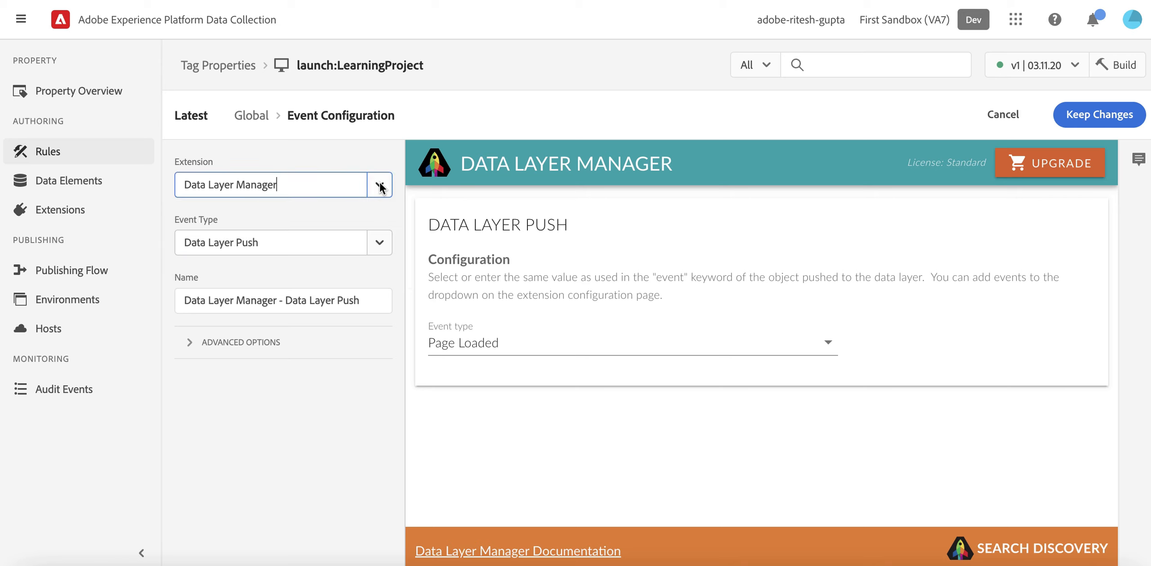
- Open the installed Data Layer Manager extension's configuration and highlight its data layer object name
left_click(90, 213)
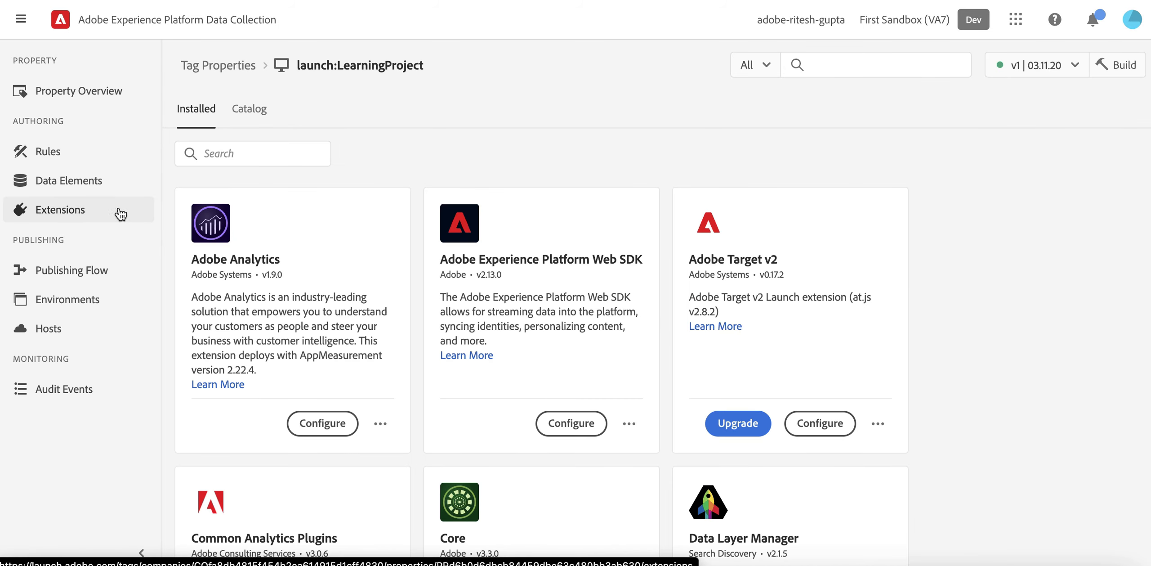
scroll(731, 348, "down", 5)
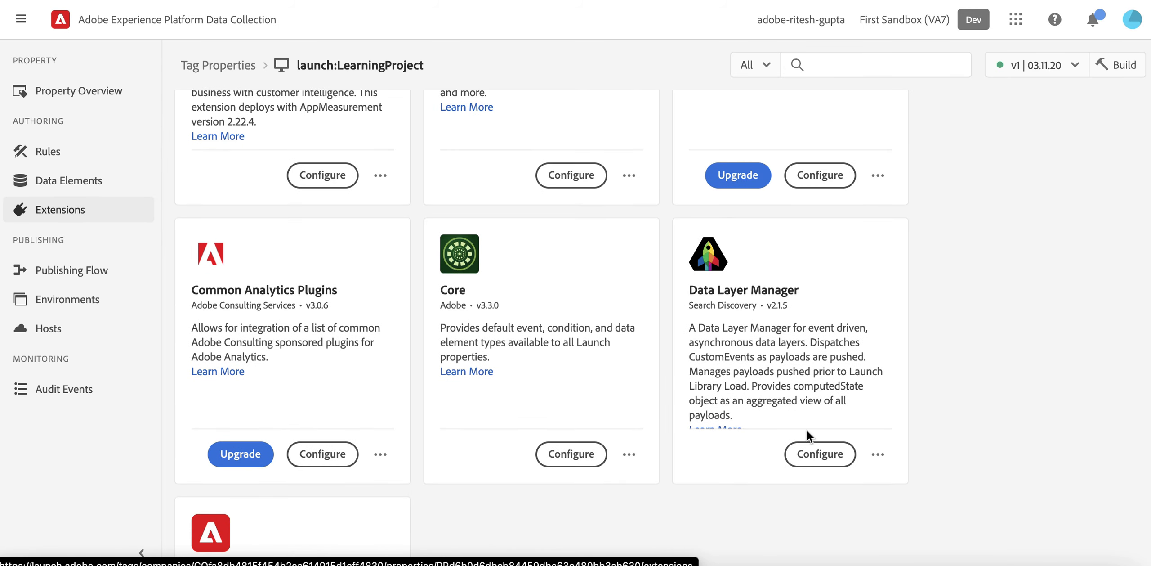
left_click(817, 455)
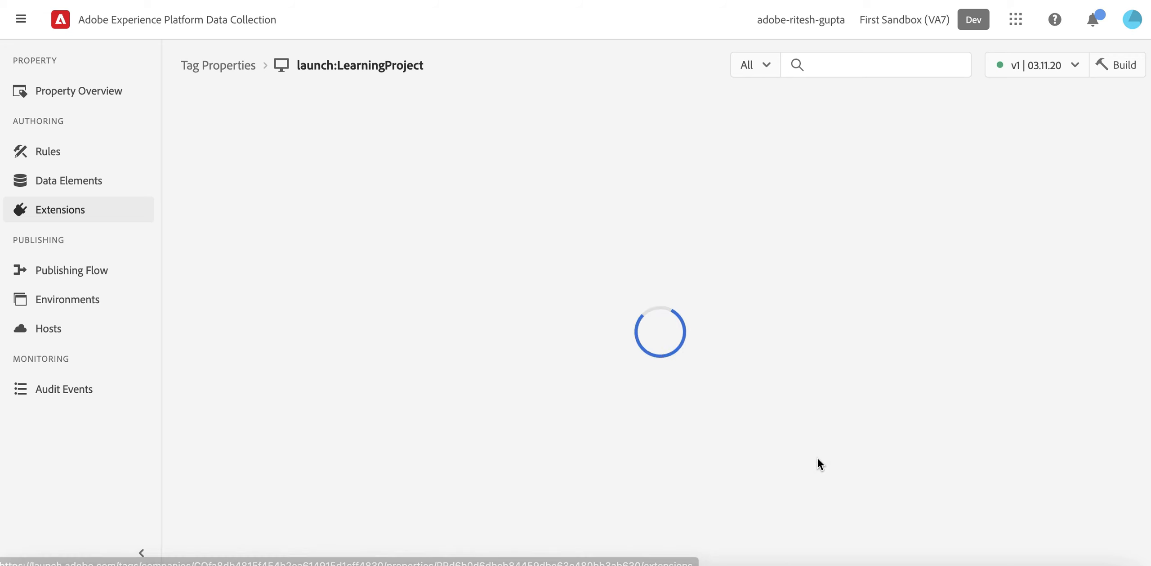
scroll(818, 458, "down", 1)
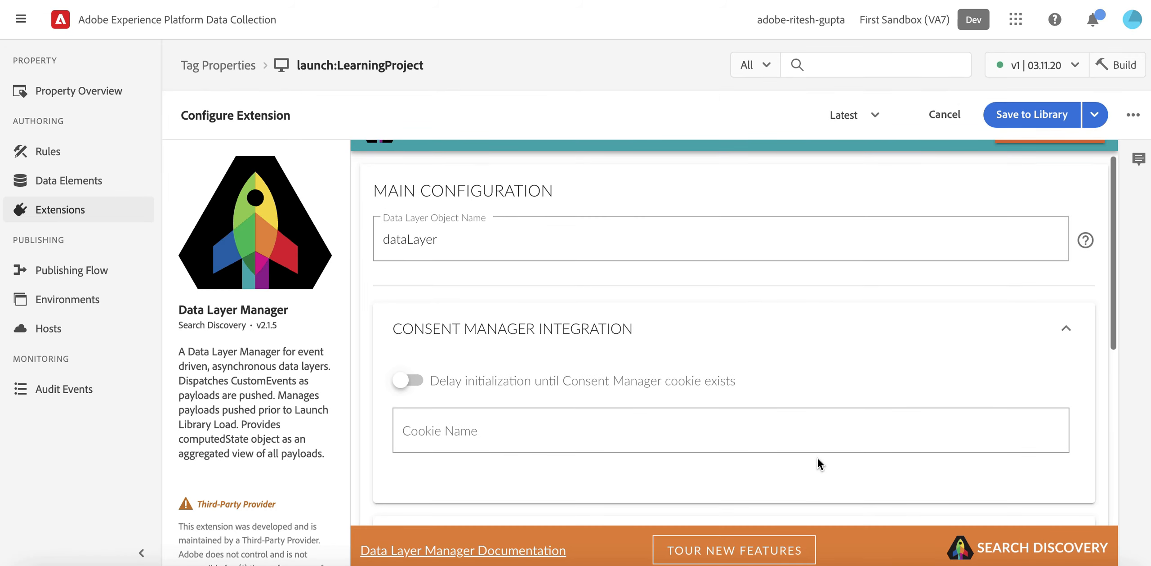
left_click_drag(452, 242, 379, 232)
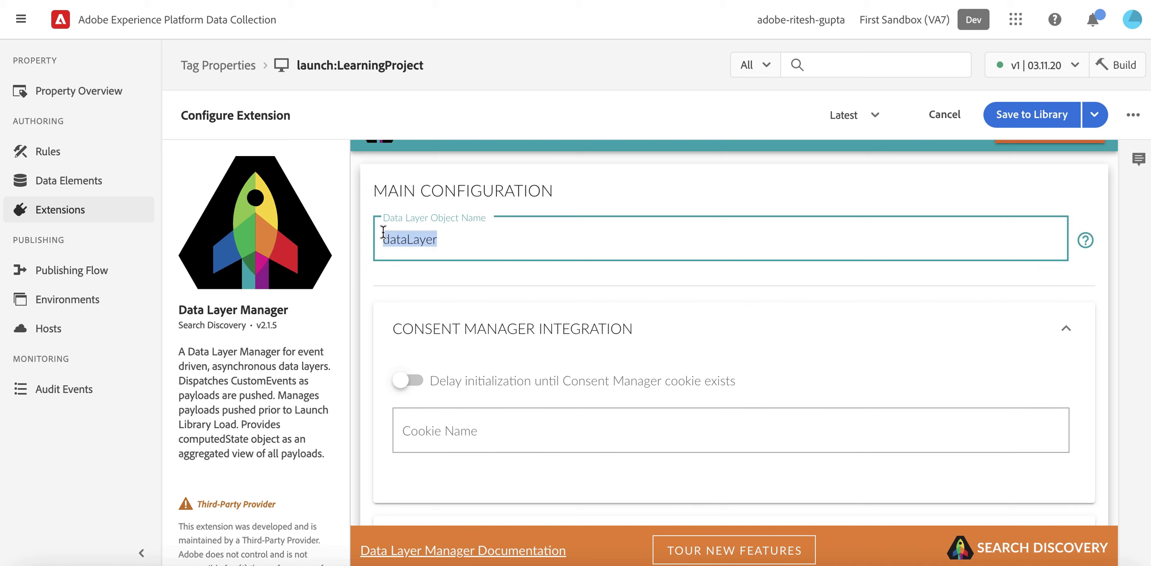
- Compare the object name with dataLayer in the Visual Studio Code push call, and leave the extension configuration without saving
key("super+Tab")
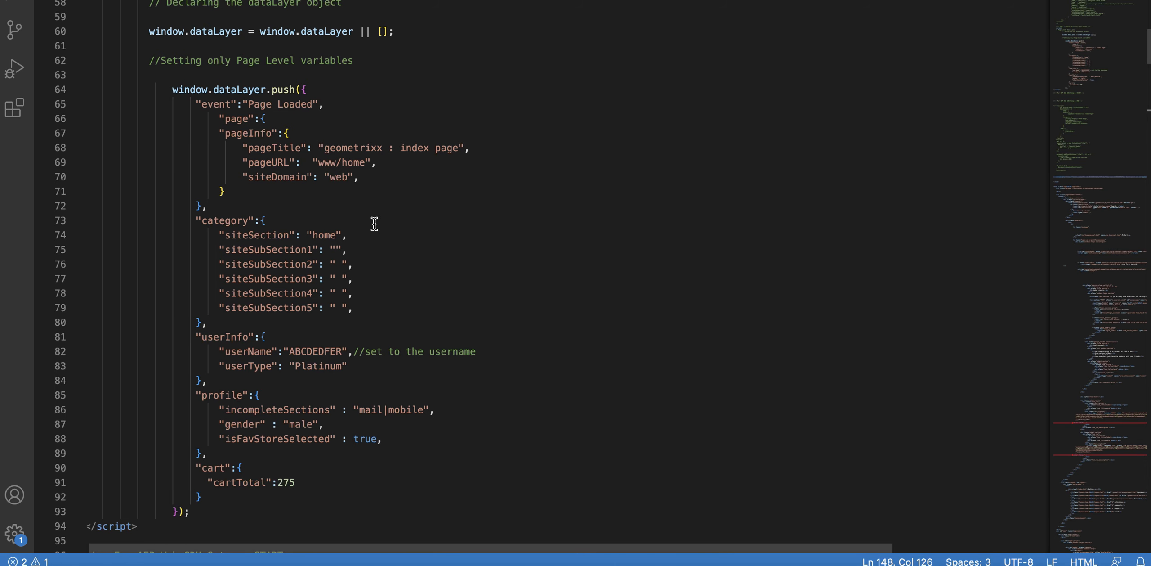
double_click(246, 88)
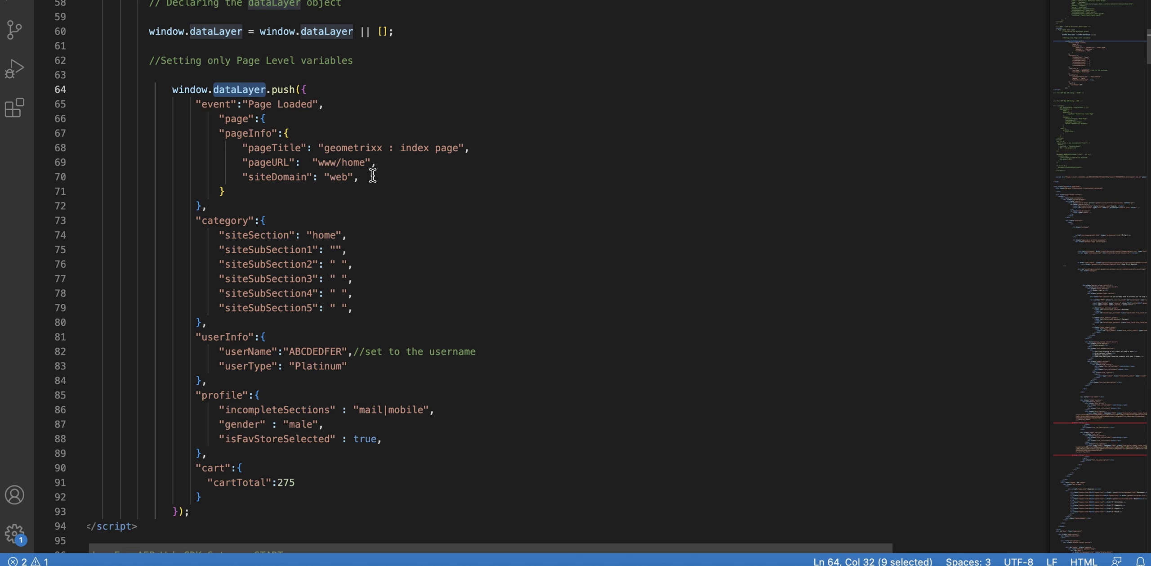
key("super+Tab")
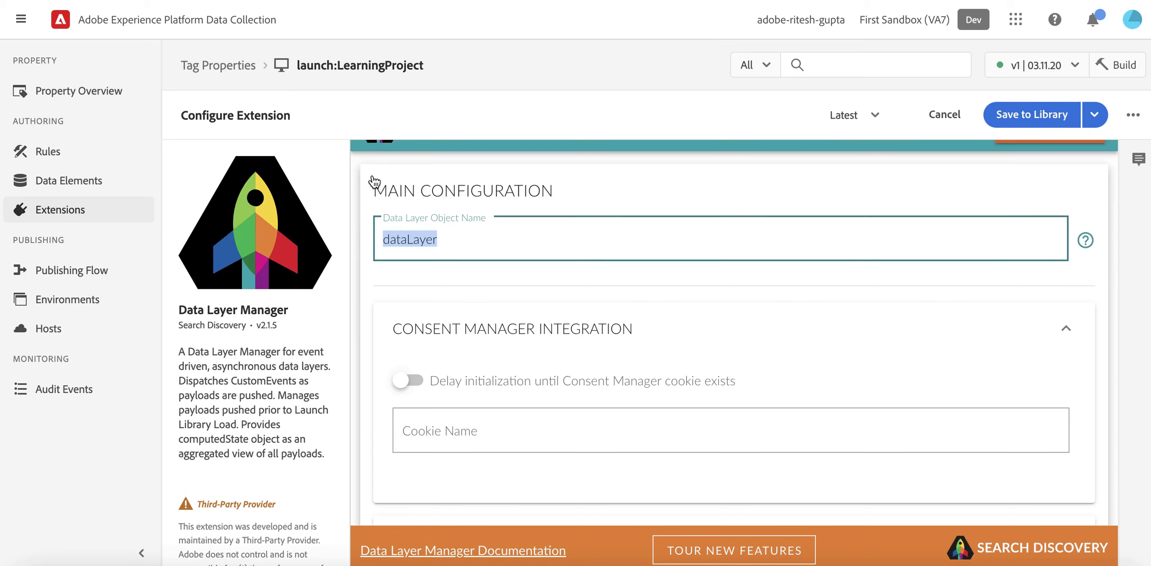
left_click(944, 115)
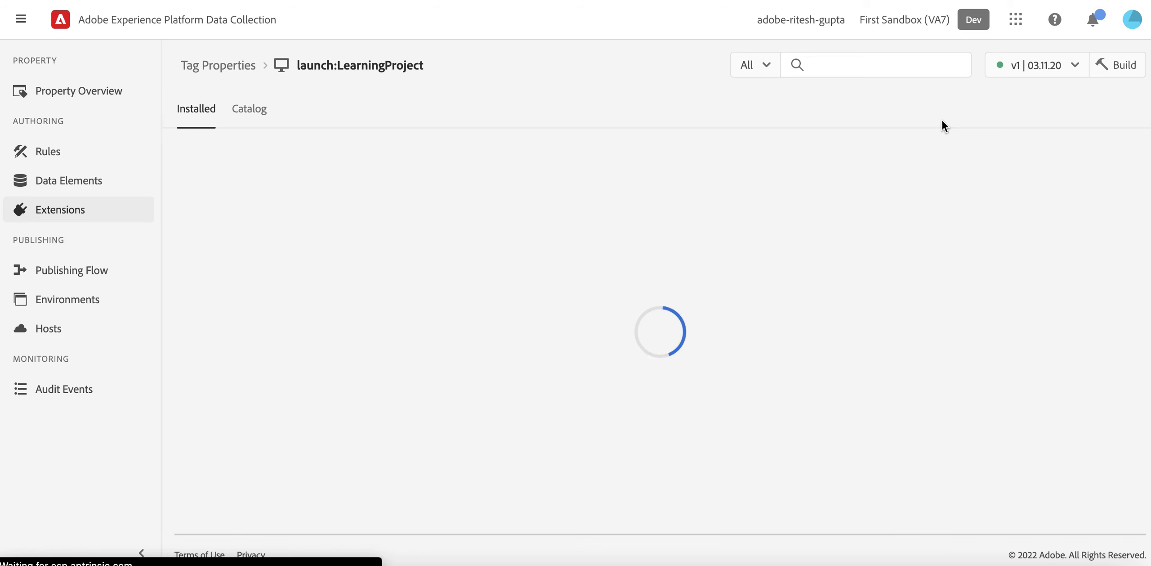
- Reopen the Global rule's Data Layer Push event, check its extension choices and expand its advanced options
left_click(50, 155)
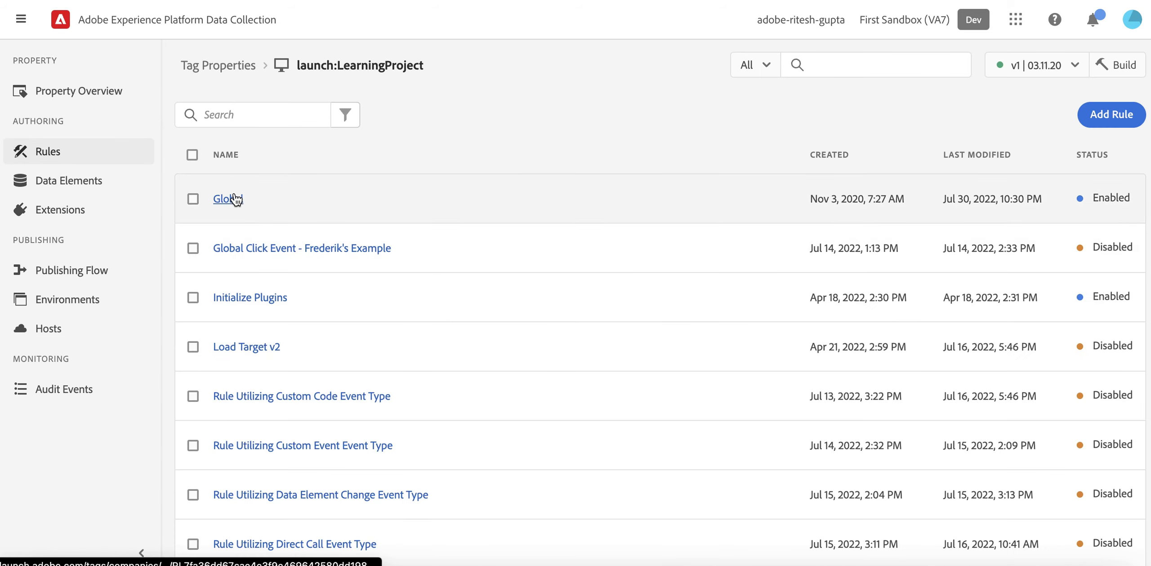
left_click(234, 198)
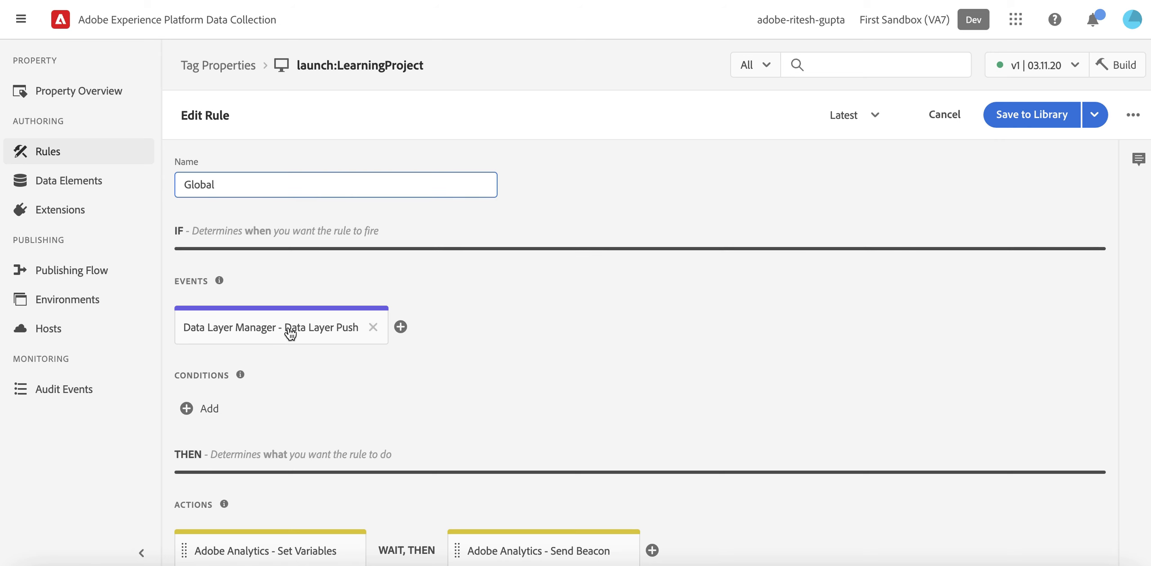
left_click(290, 333)
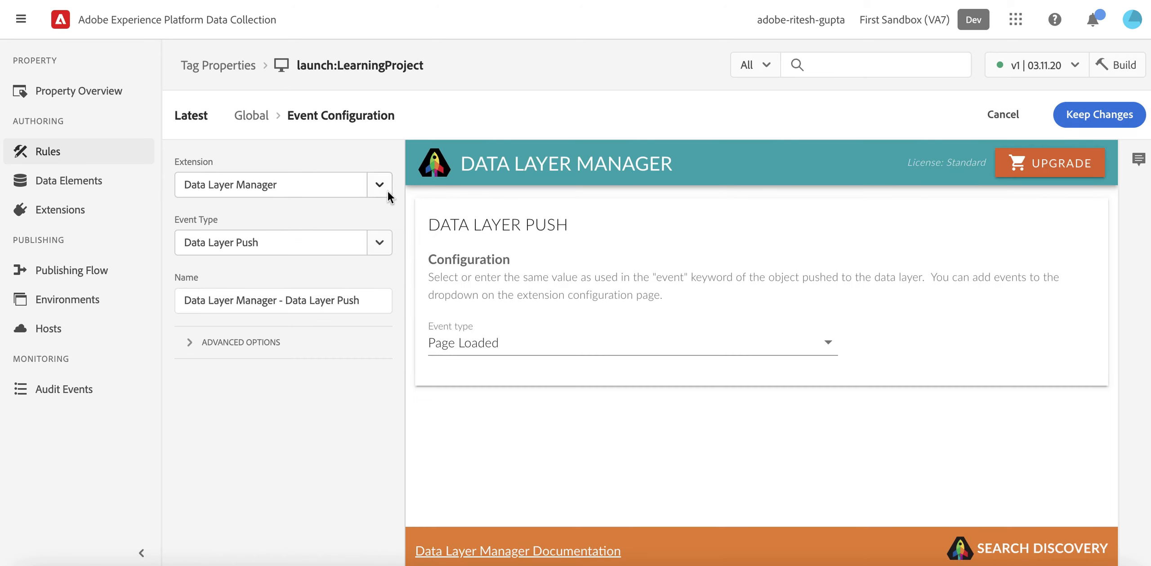
left_click(387, 190)
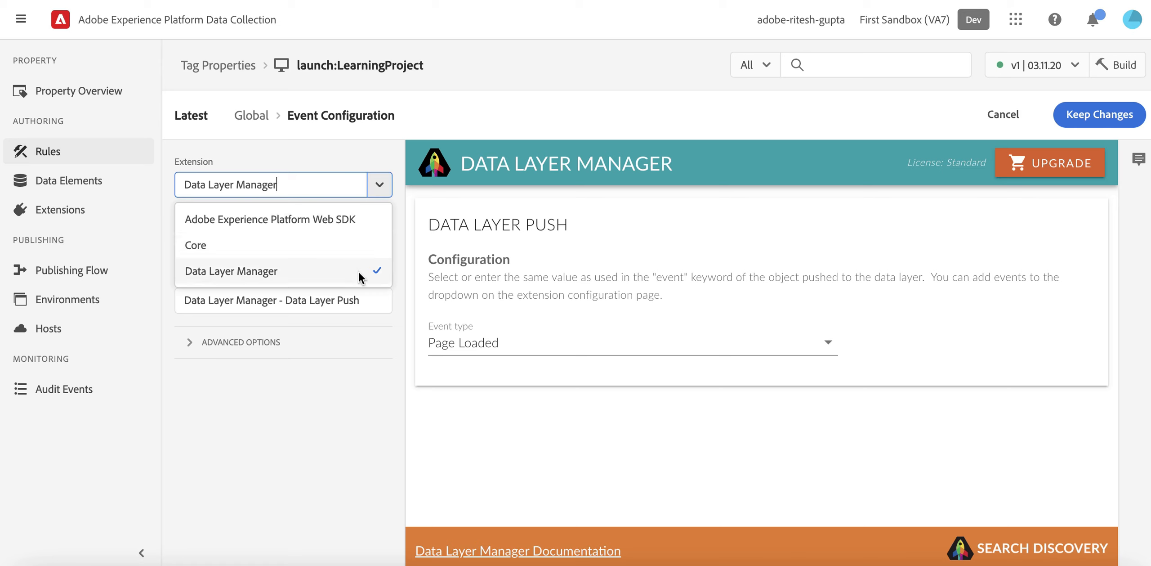
left_click(389, 350)
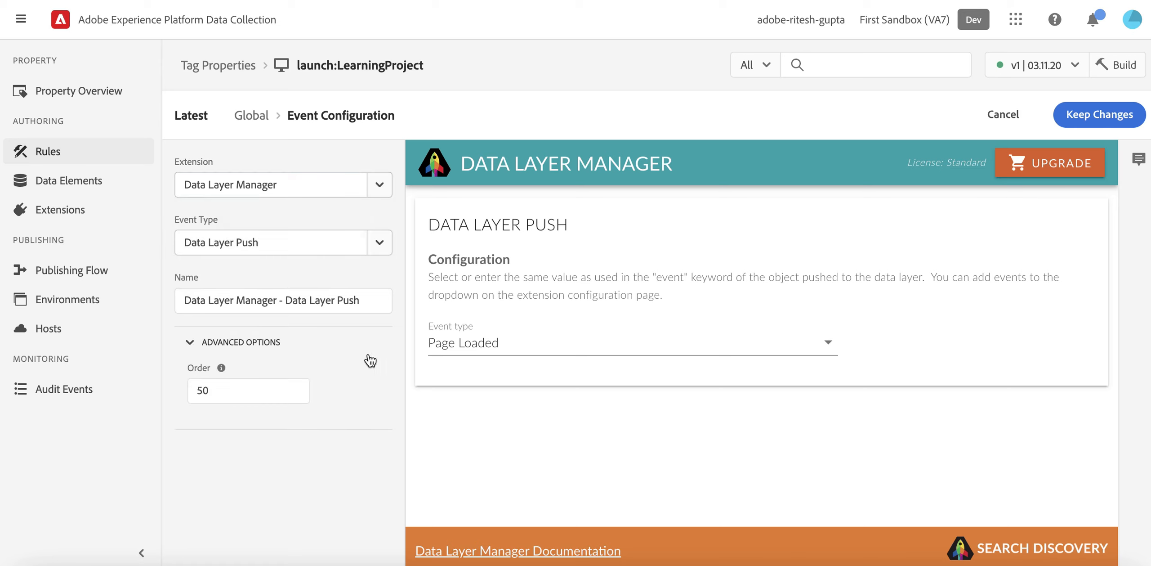
- Collapse the advanced options, check the available Data Layer Manager event types and highlight the Page Loaded event value
left_click(207, 341)
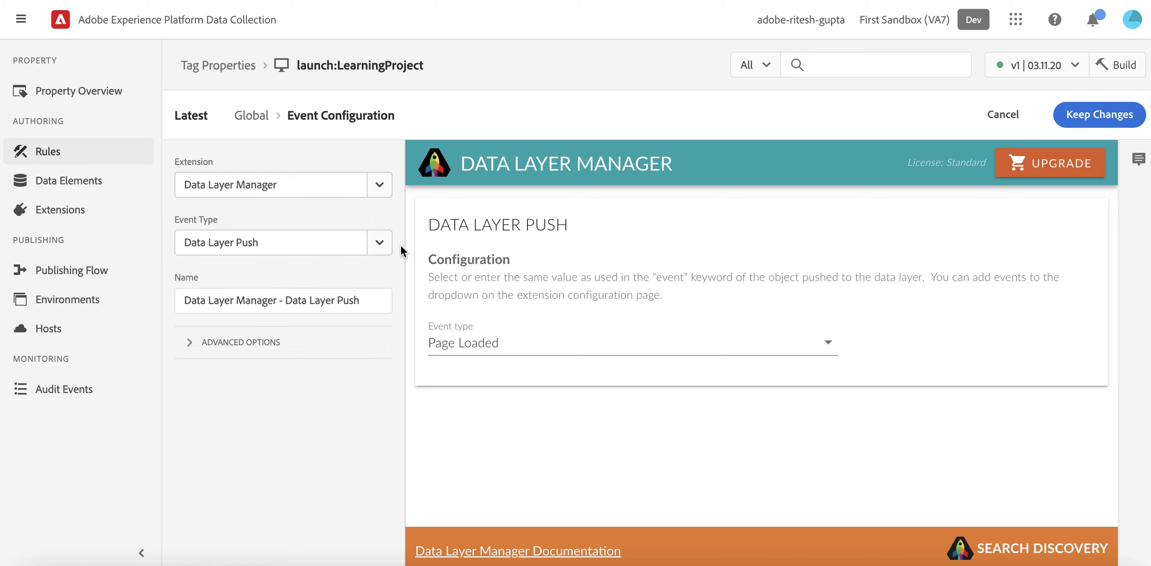
left_click(380, 243)
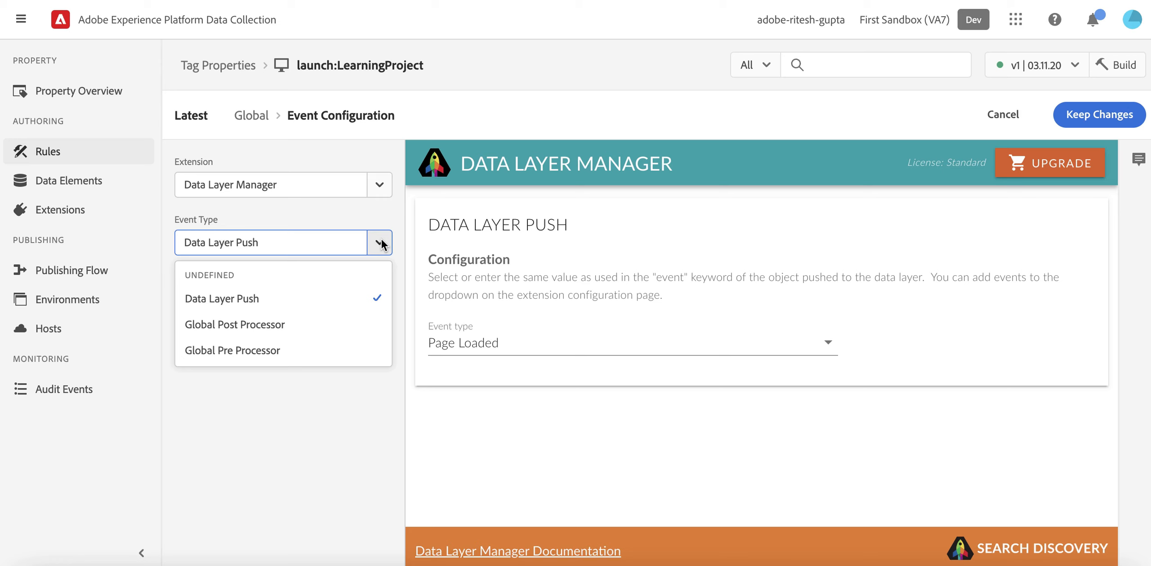
left_click(380, 243)
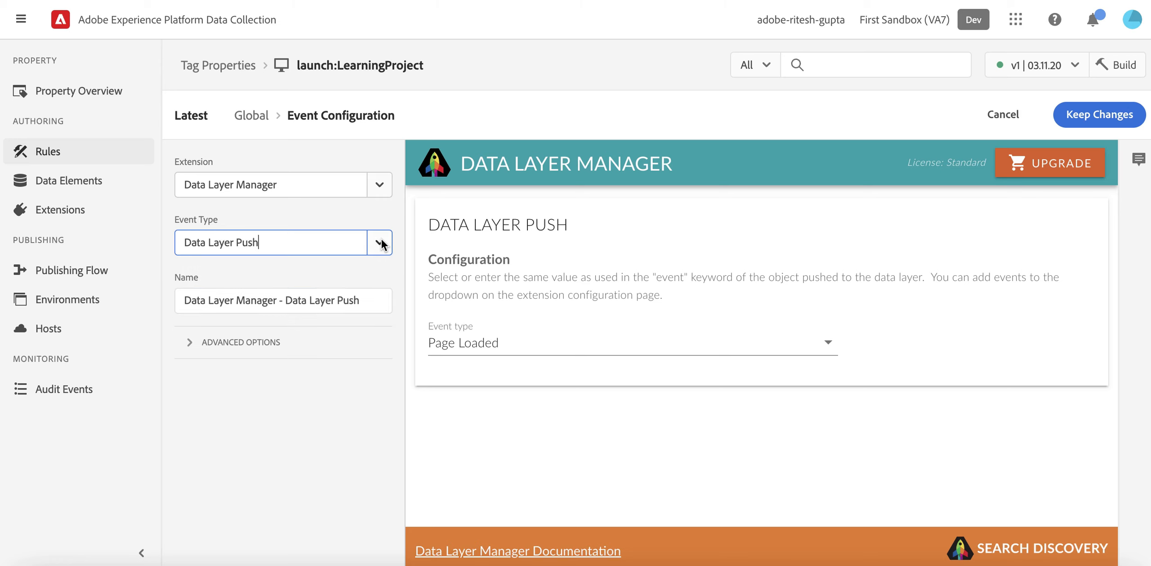
left_click(529, 338)
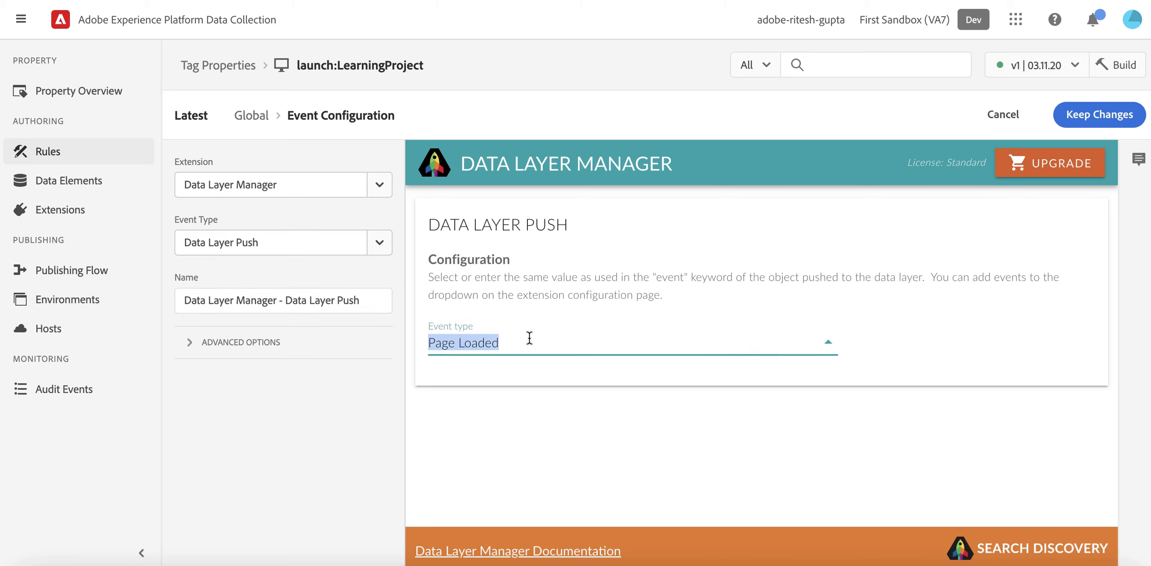
- Compare the event value with Page Loaded in the Visual Studio Code push call, and keep the event configuration in the browser
key("super+Tab")
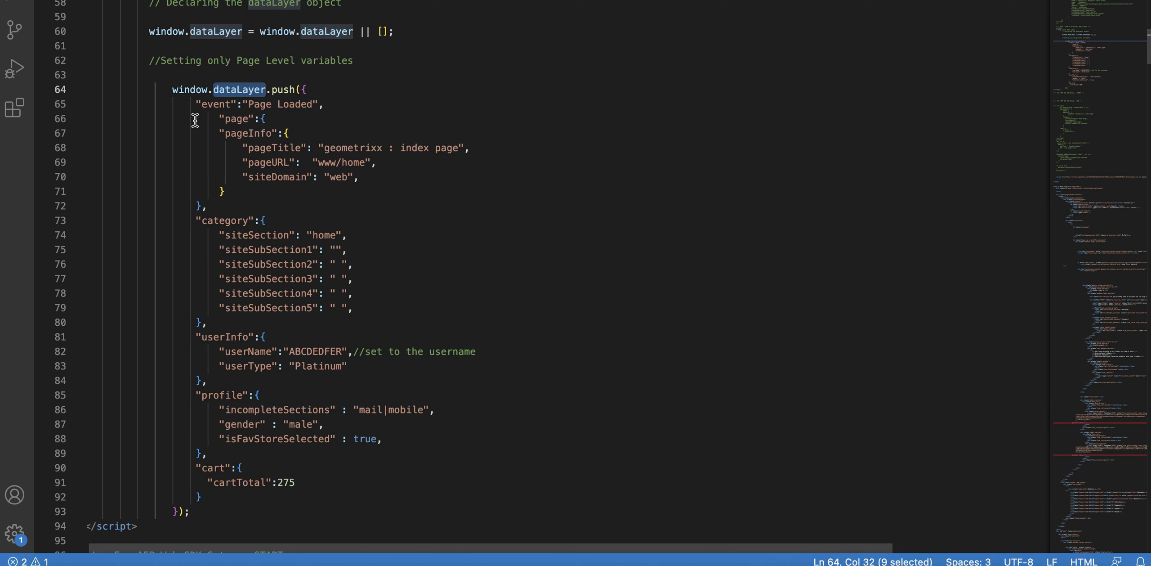
left_click_drag(250, 105, 309, 108)
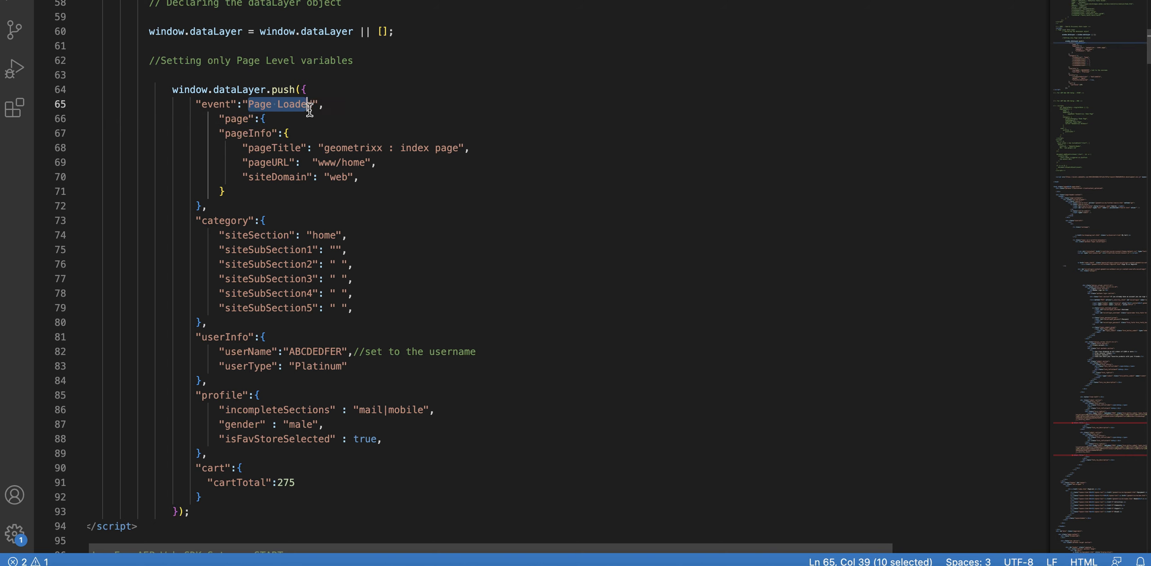
key("super+Tab")
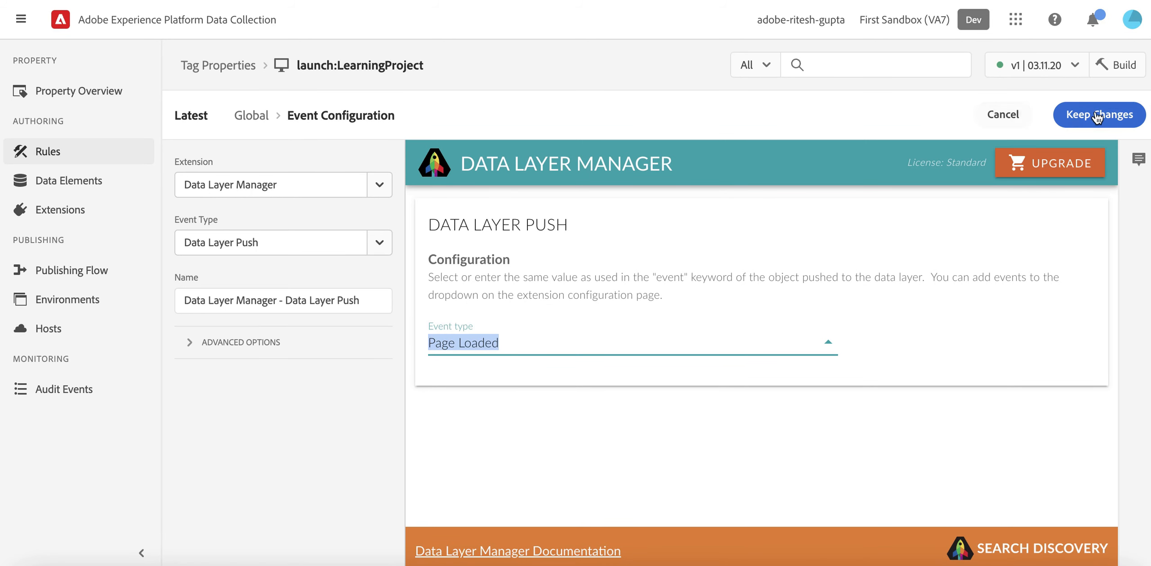
left_click(1078, 115)
- Open a new condition configuration for the Global rule and leave it without adding a condition
scroll(316, 375, "down", 1)
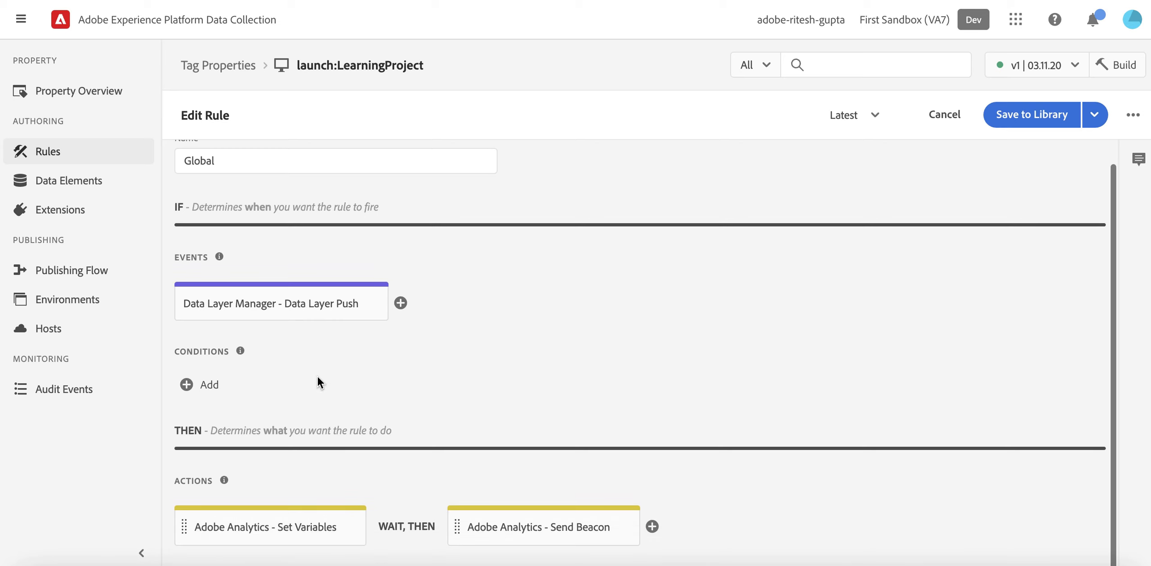
left_click(208, 387)
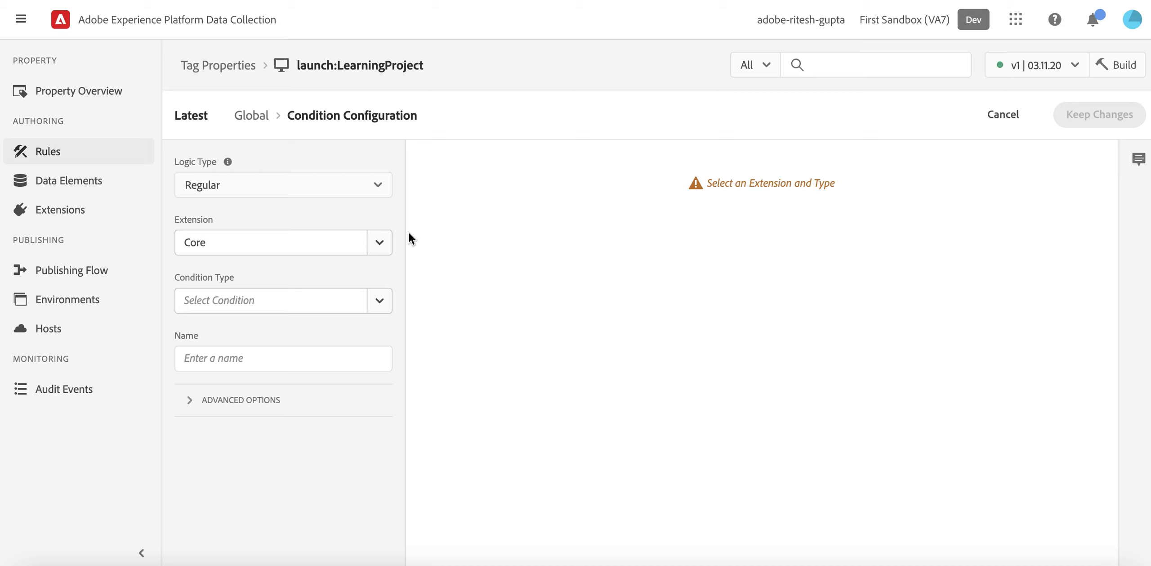
left_click(1004, 116)
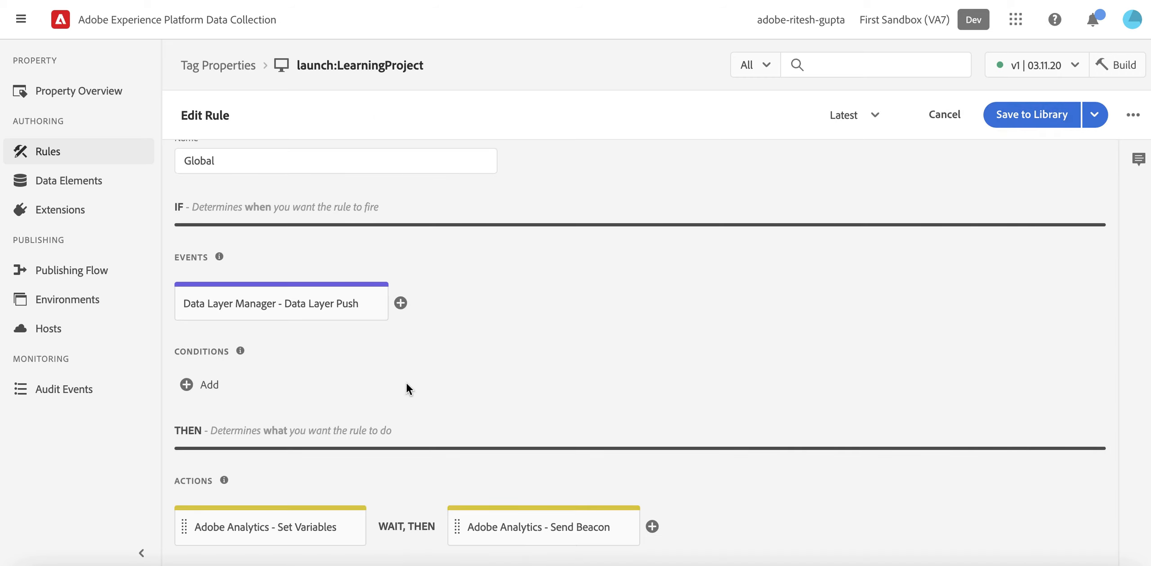
- Open the Global rule's Set Variables action and check which extensions and Adobe Analytics action types are available
left_click(287, 529)
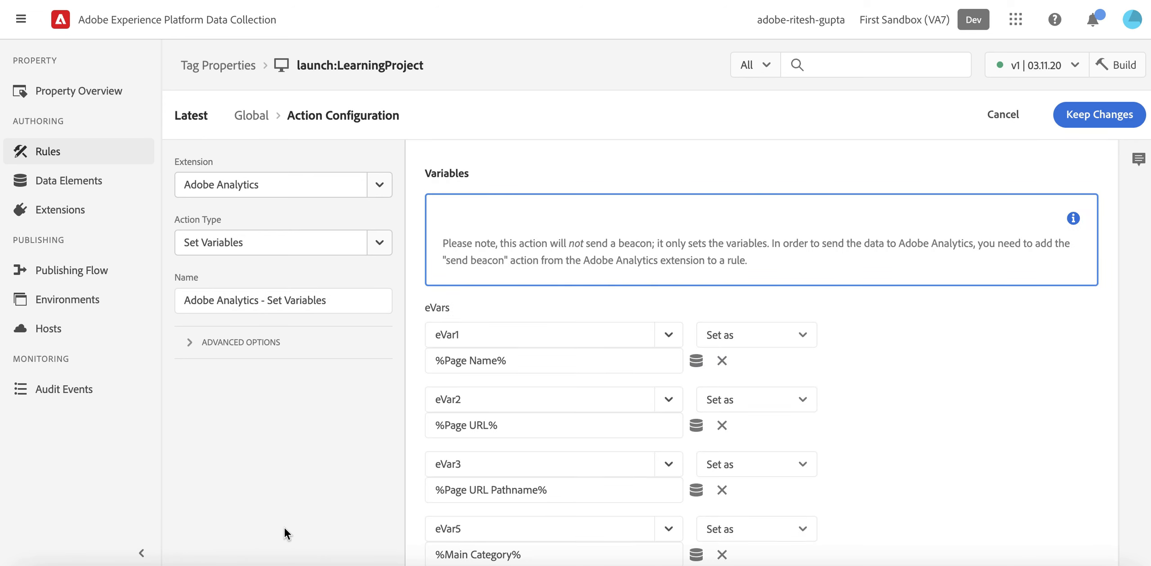
left_click(379, 184)
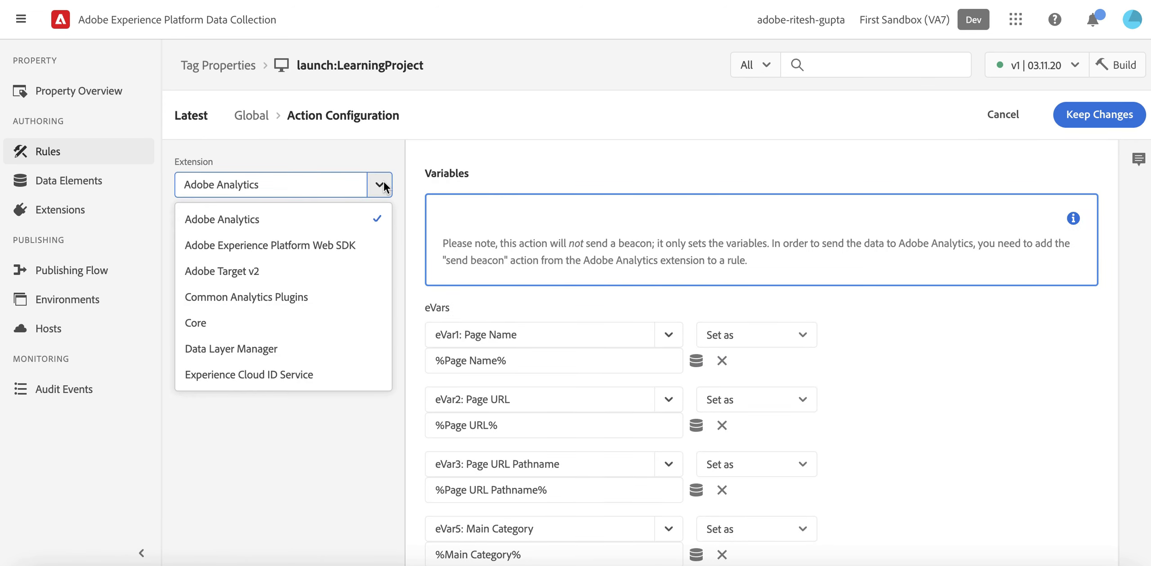
left_click(403, 266)
left_click(380, 243)
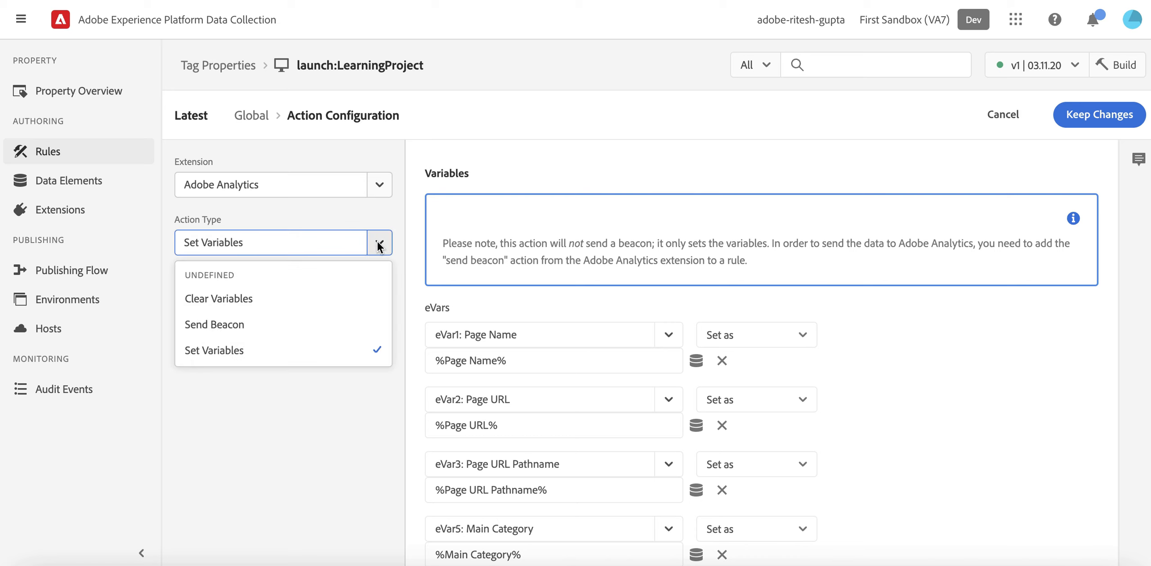
left_click(379, 355)
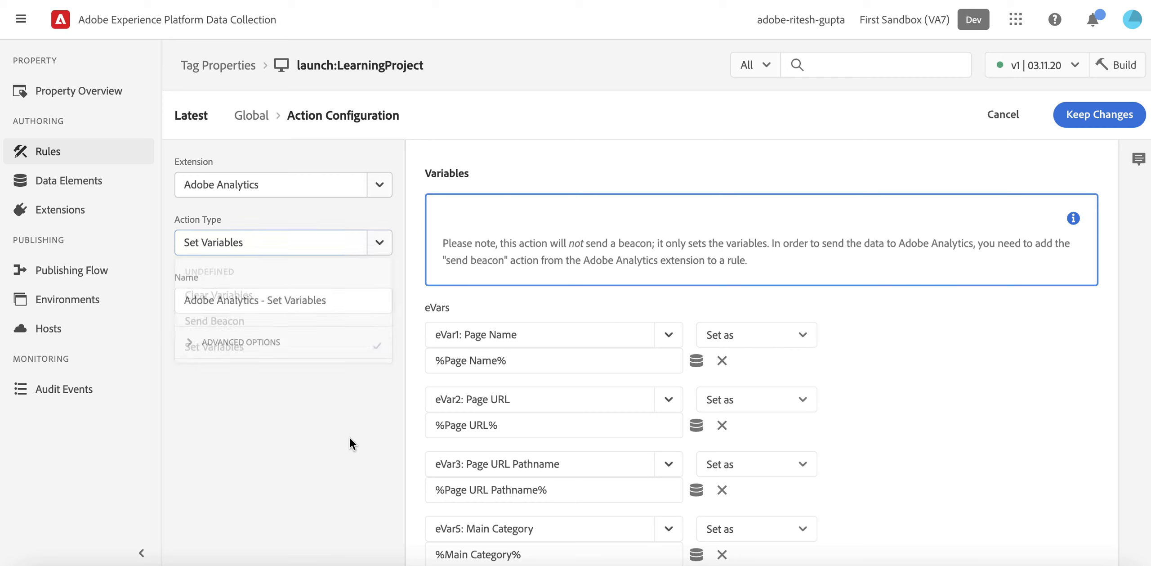
left_click(378, 244)
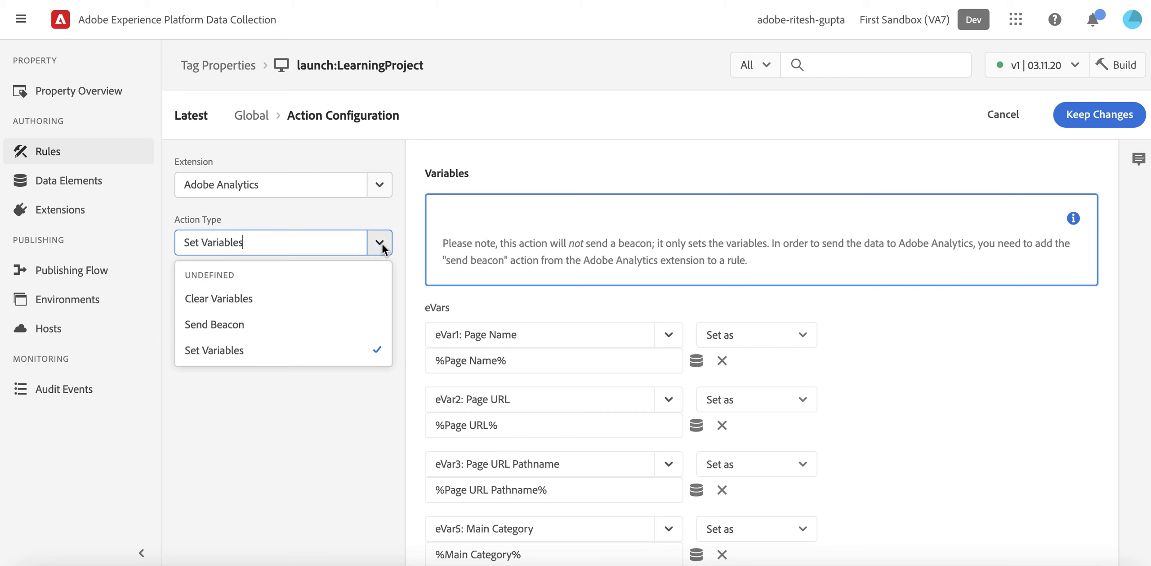
left_click(382, 246)
- Check which eVars can be chosen for the first mapping and examine the eVar1 and eVar2 entries
left_click(555, 337)
left_click(669, 335)
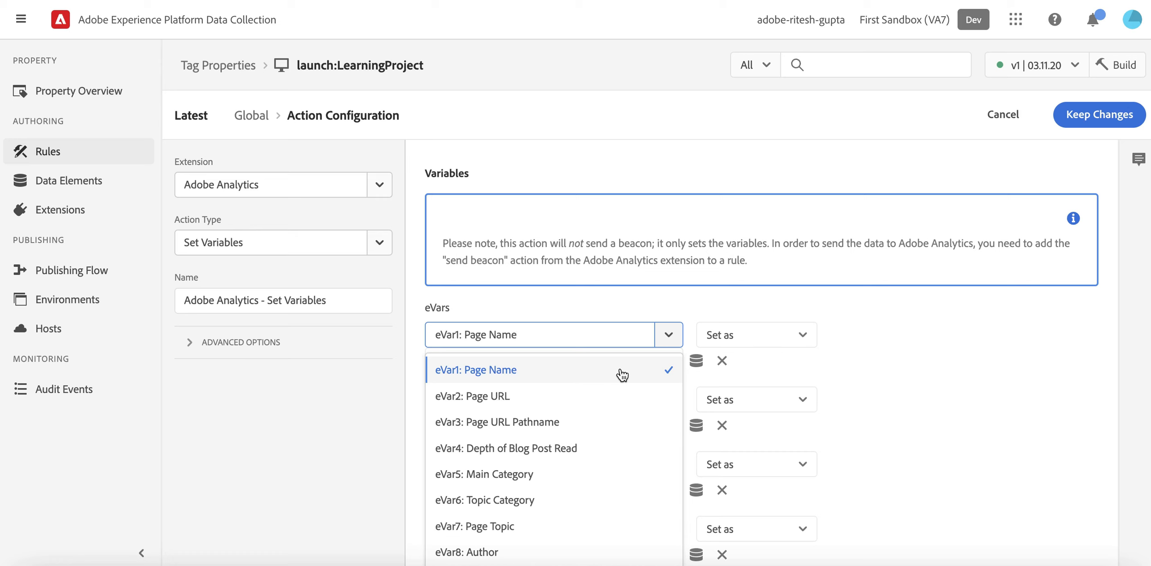
left_click(912, 340)
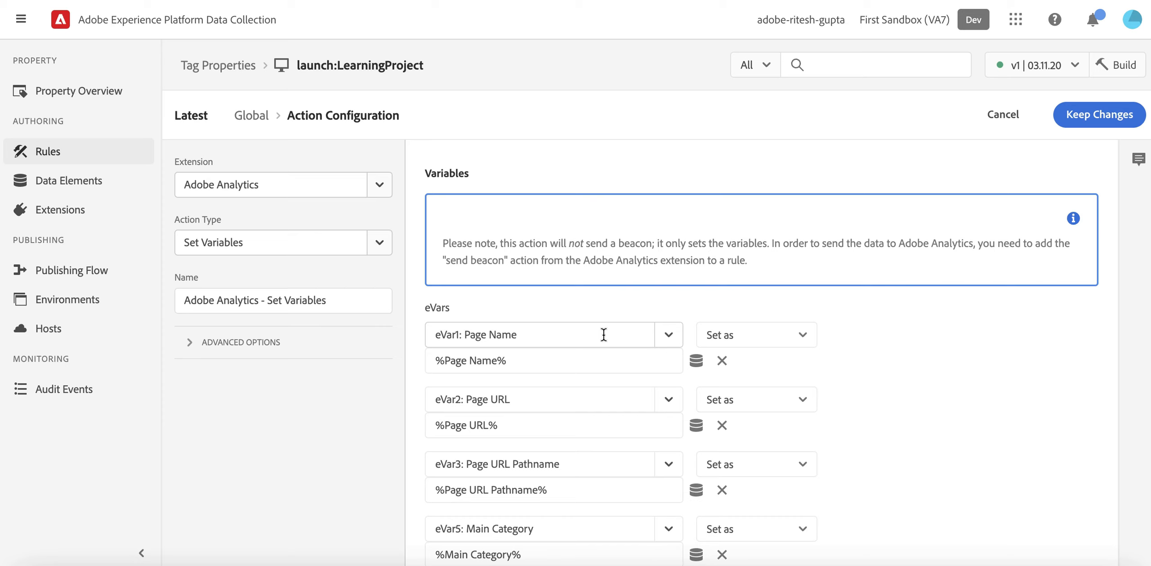
left_click(607, 403)
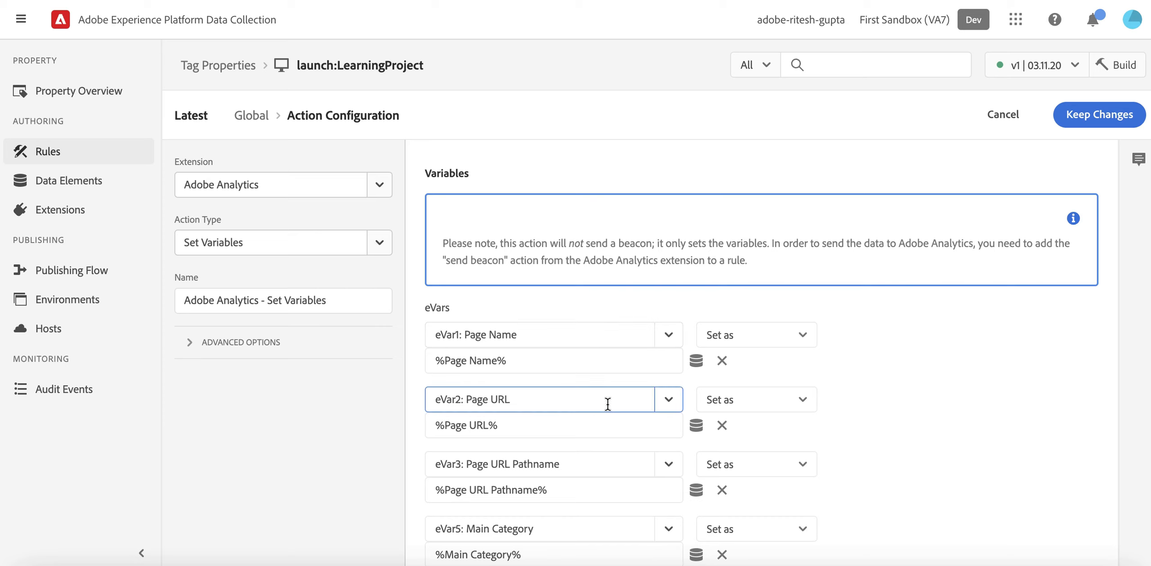
scroll(608, 404, "down", 1)
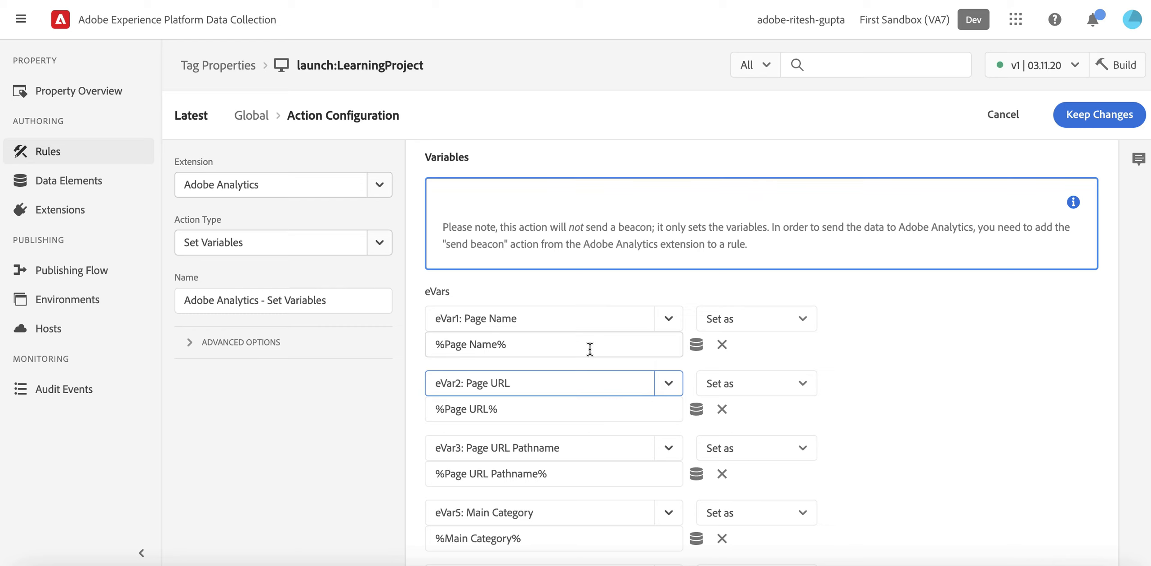
left_click(560, 312)
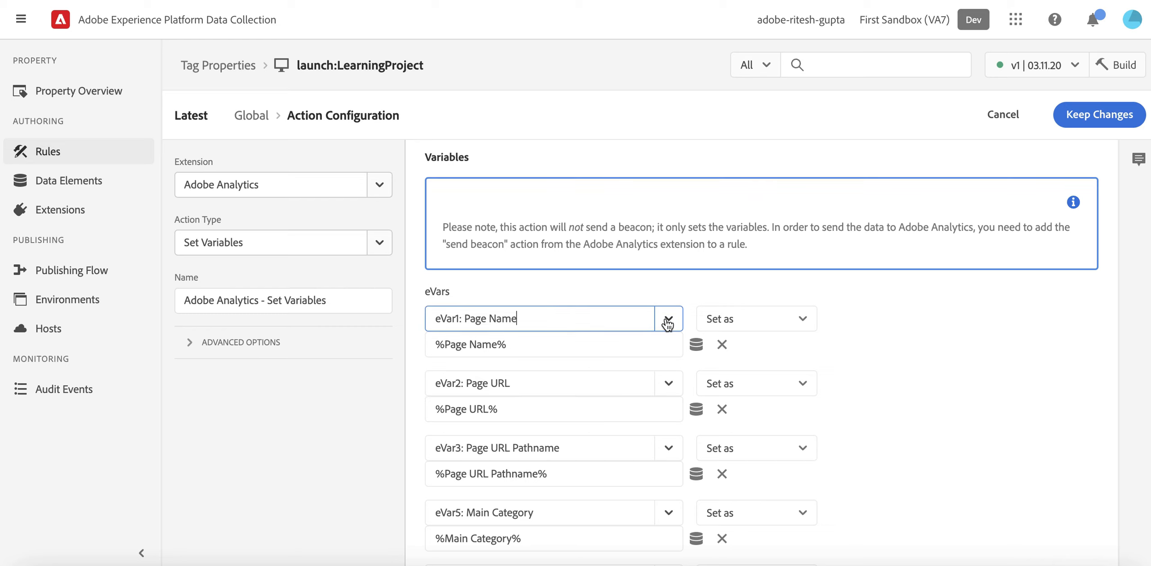
- Insert the Page Name data element into eVar1's value and delete the duplicate %Page Name% reference
left_click(696, 346)
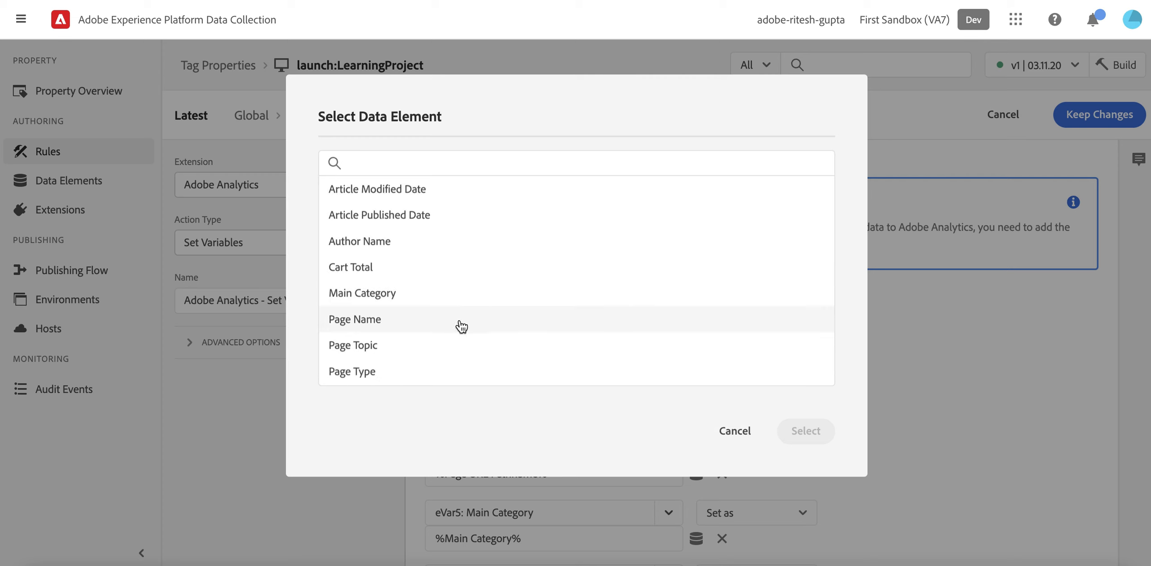
scroll(418, 360, "down", 1)
scroll(419, 360, "down", 2)
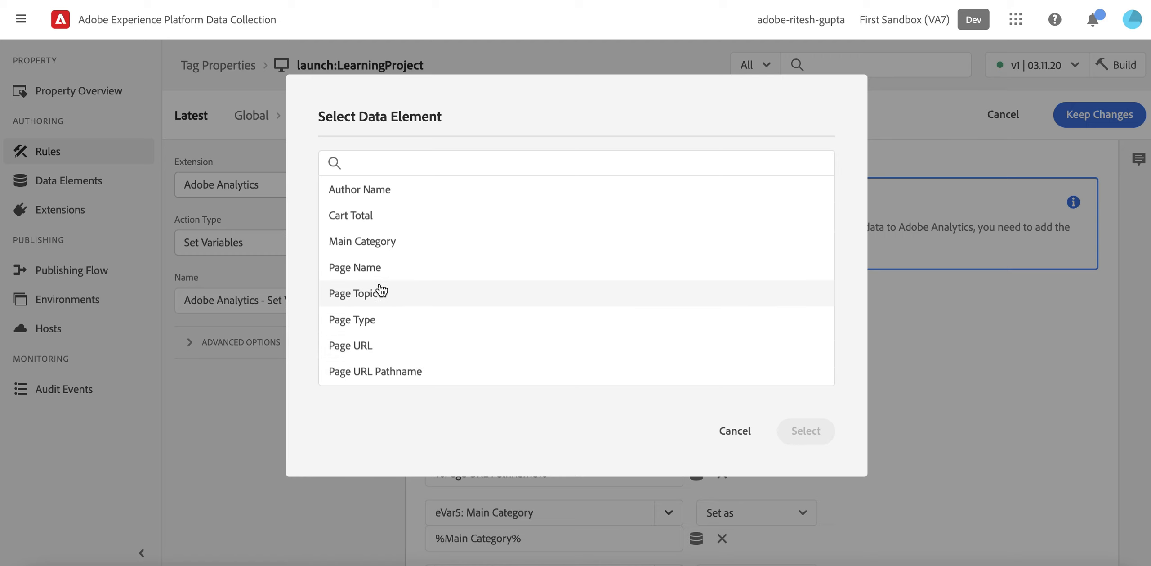
left_click(374, 270)
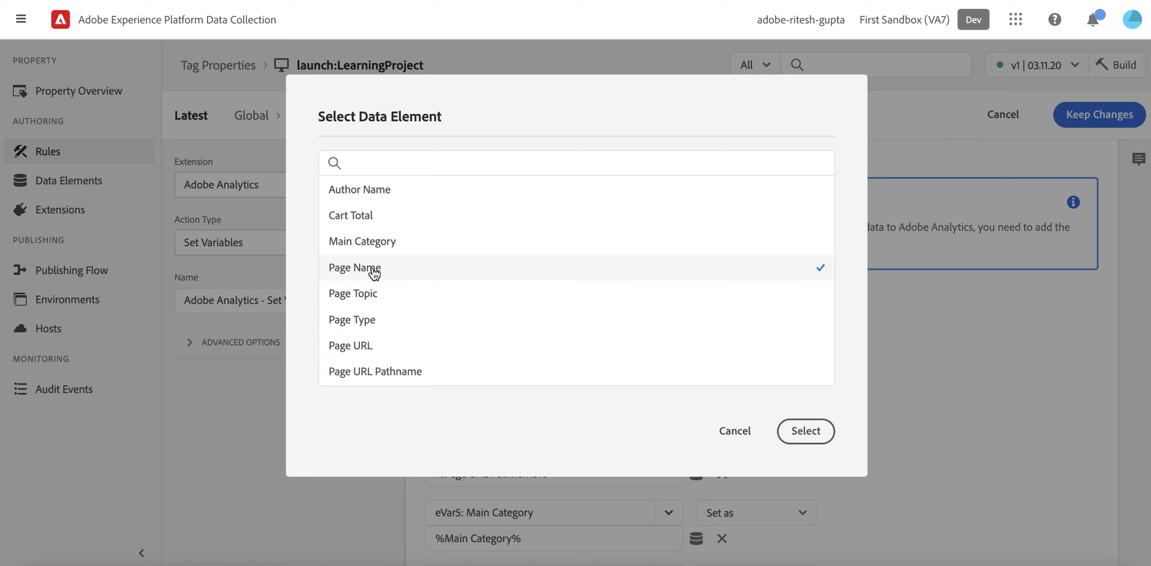
left_click(787, 430)
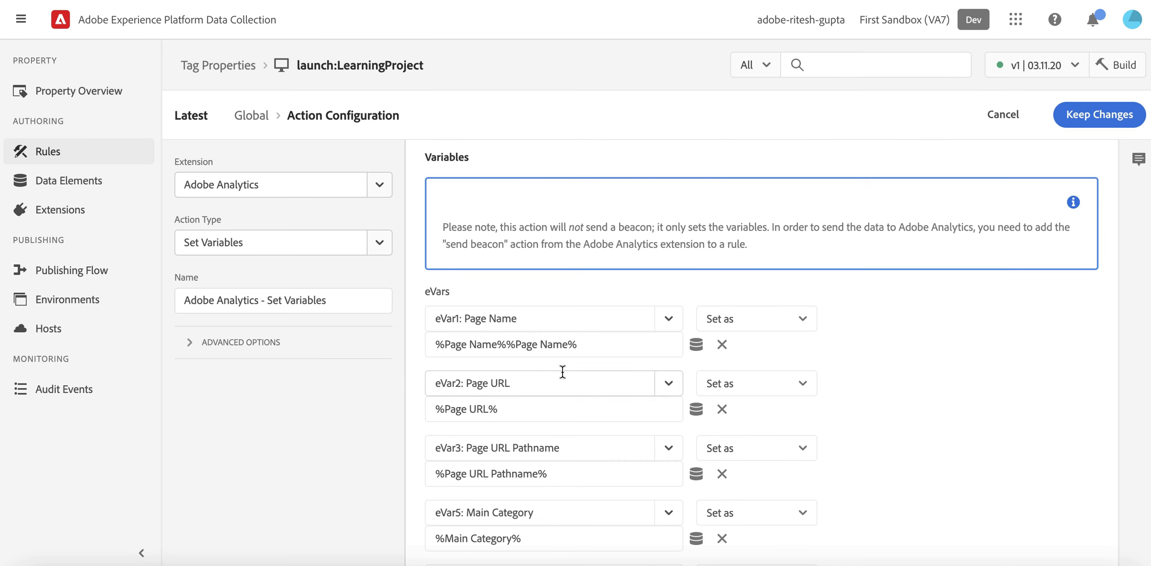
left_click_drag(507, 345, 364, 346)
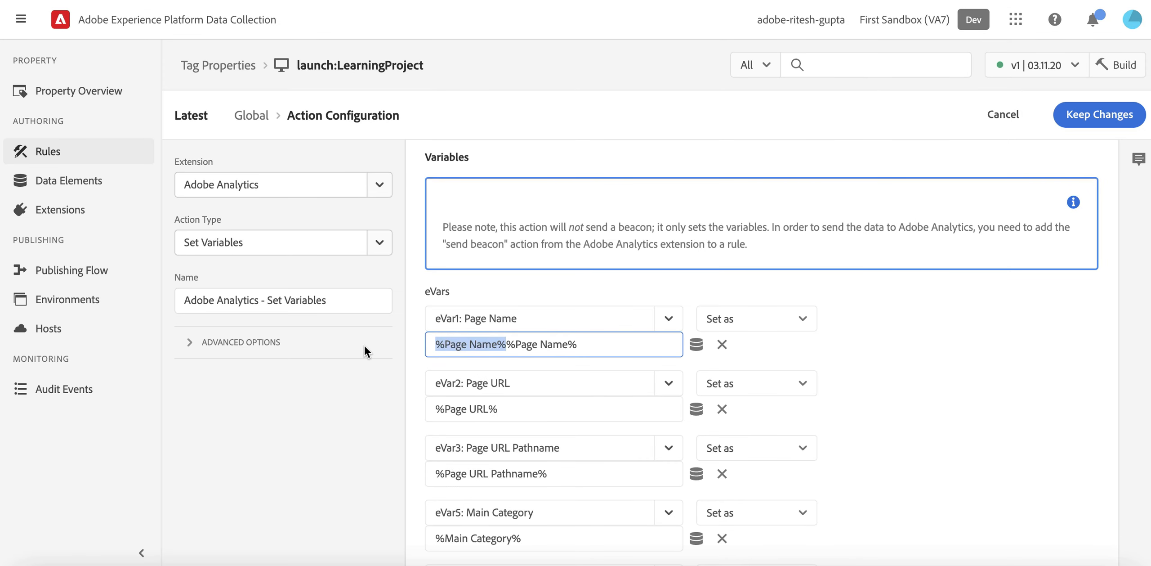
key("BackSpace")
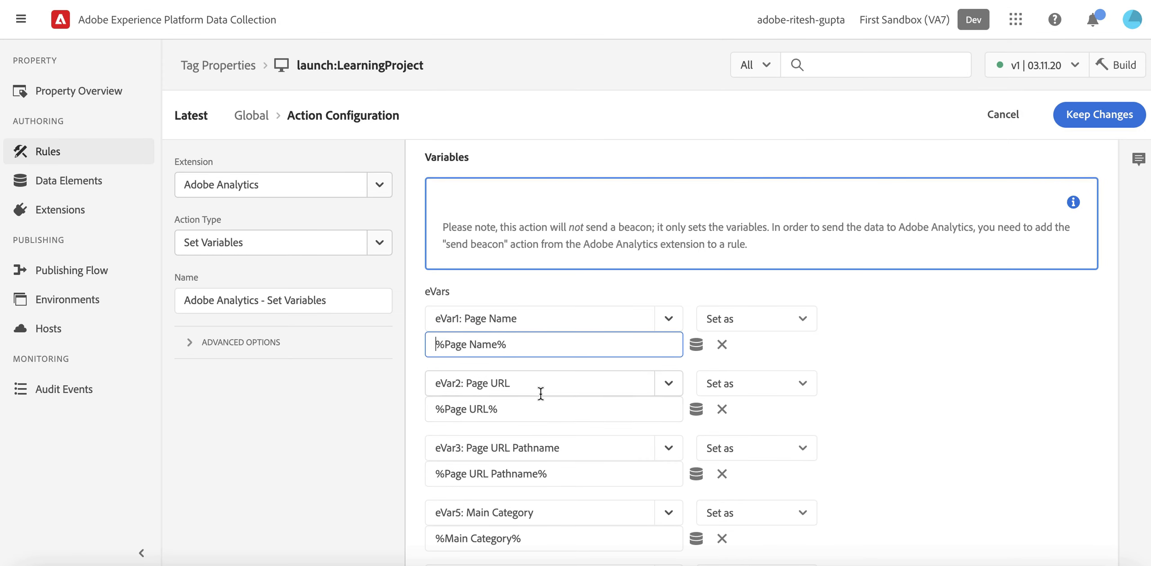
- Keep the Set Variables configuration, and check the Send Beacon action's tracking setting and keep it as well
scroll(540, 416, "down", 1)
scroll(580, 423, "down", 2)
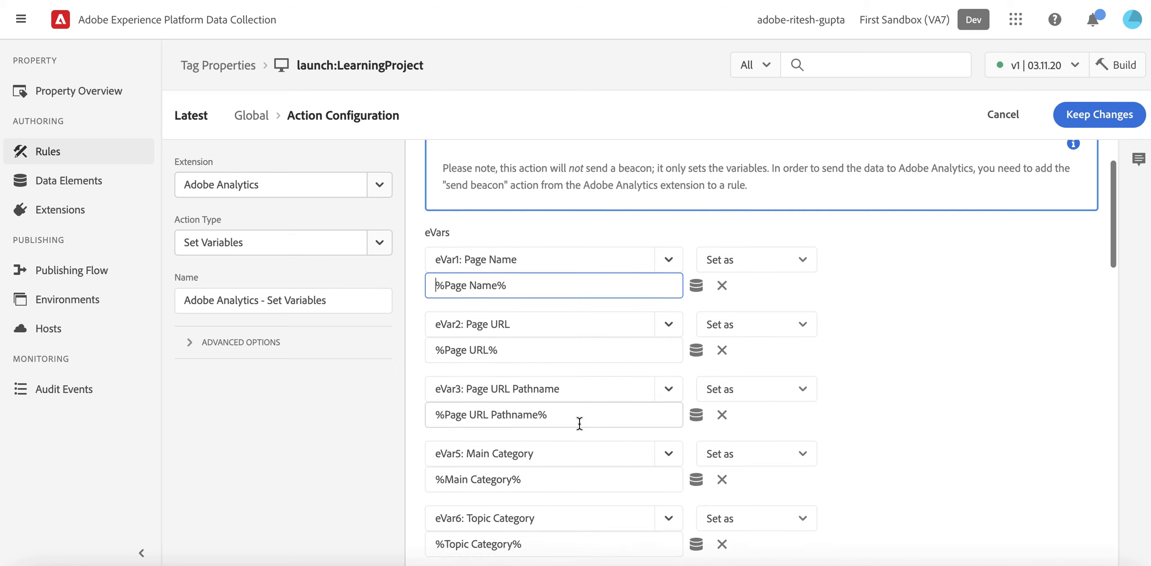
left_click(1099, 116)
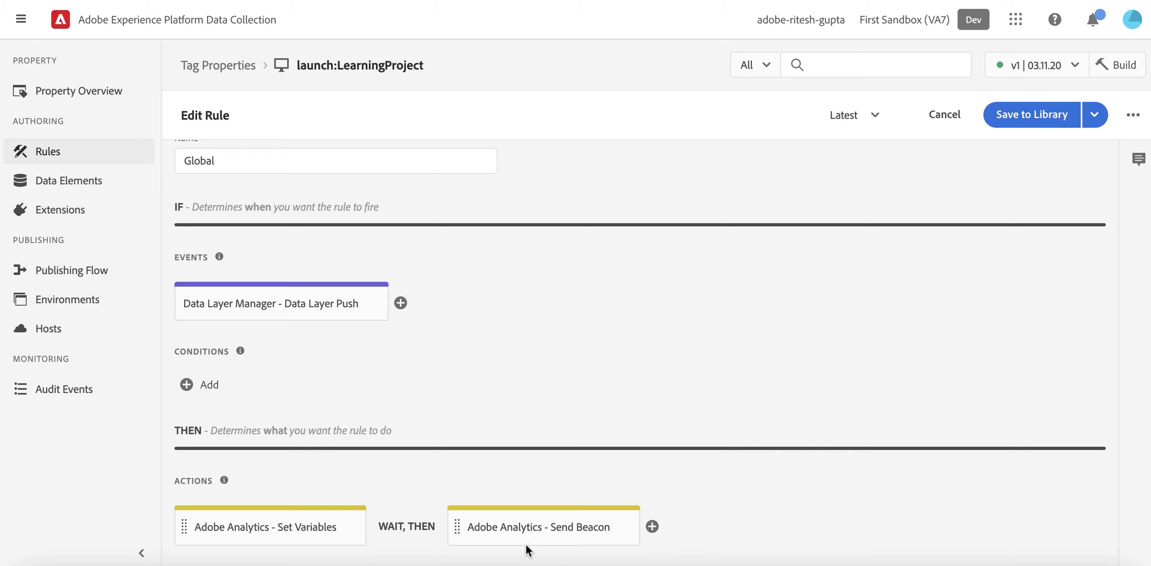
left_click(543, 515)
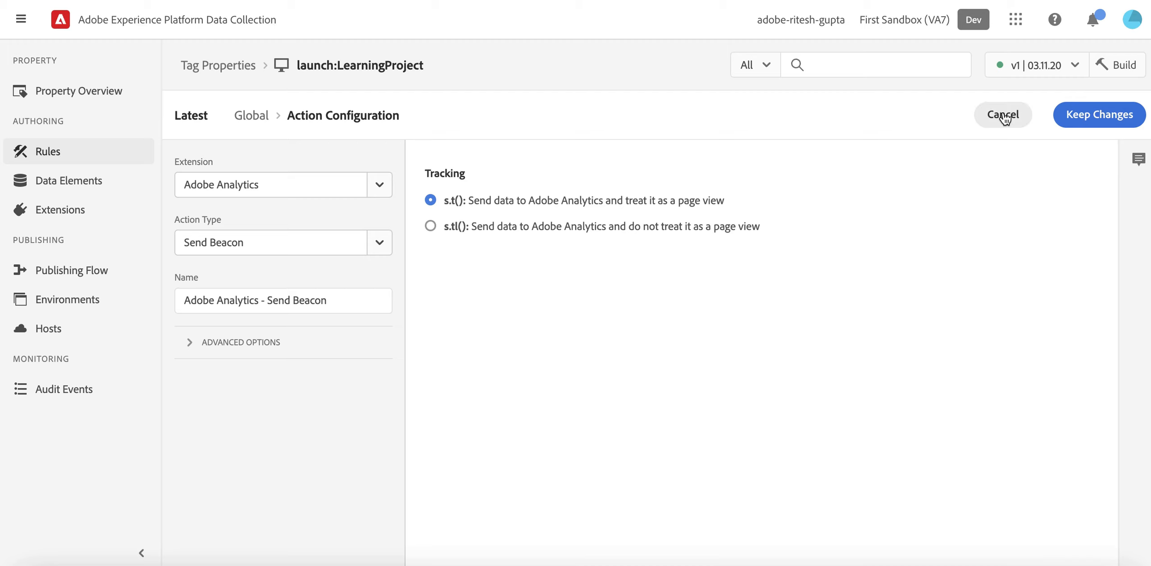
left_click(1083, 118)
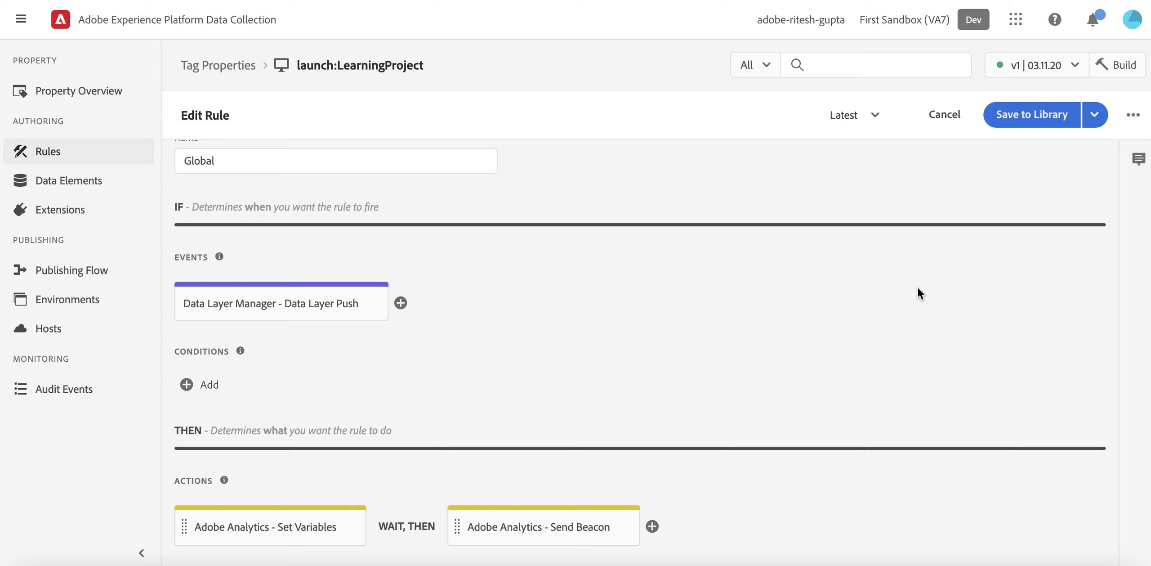
- Save the Global rule to the library and build the v1 | 03.11.20 library
left_click(1042, 116)
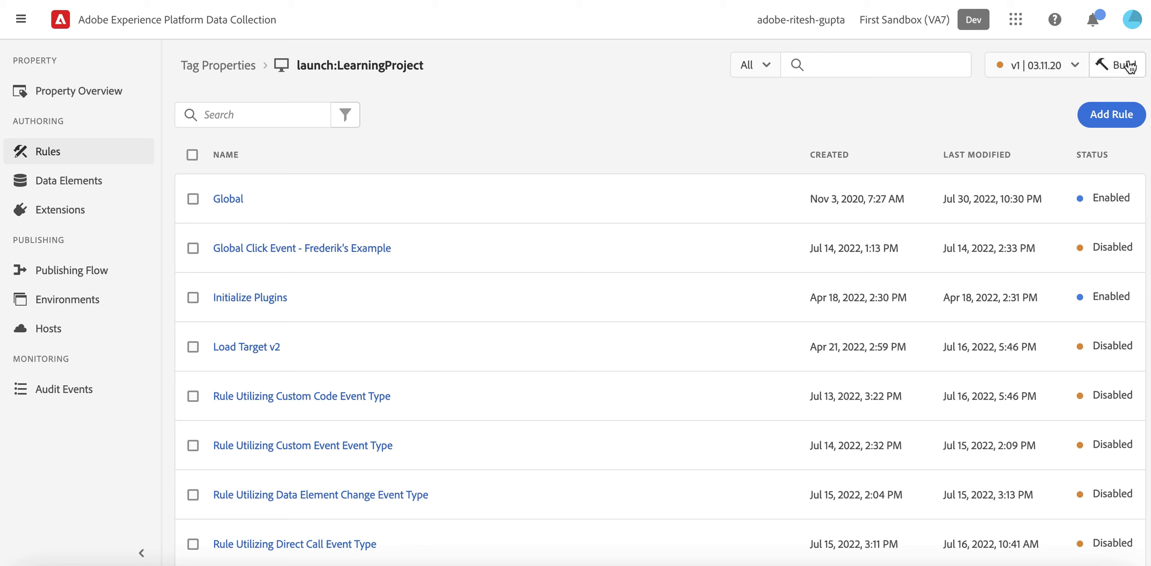
left_click(1124, 65)
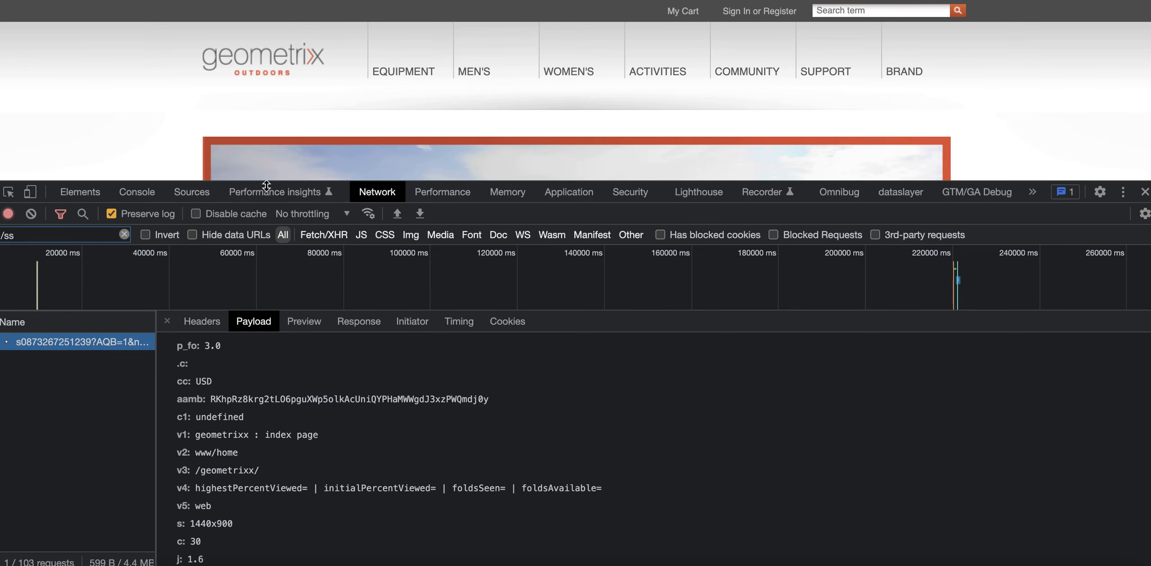
- On the Geometrixx site, clear the developer tools' console and the recorded network log
left_click(146, 192)
left_click(30, 214)
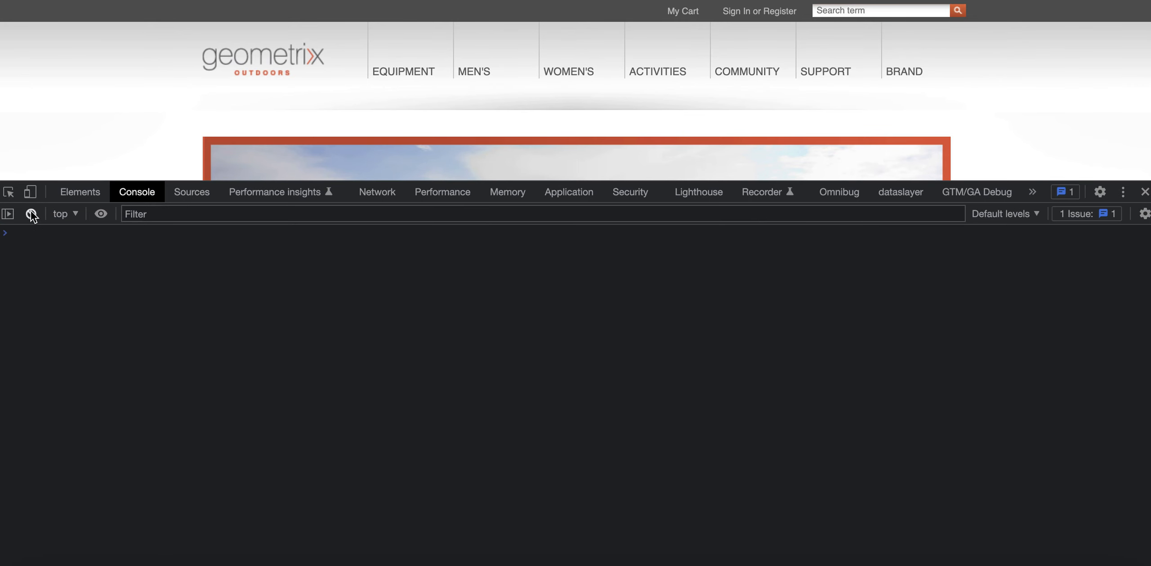
left_click(389, 195)
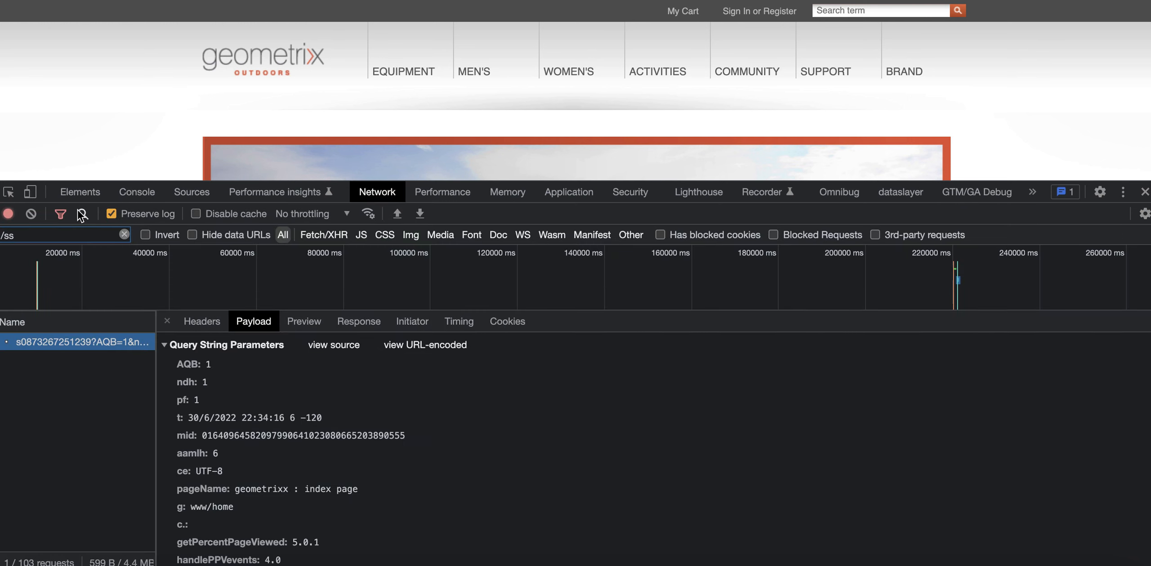
left_click(31, 214)
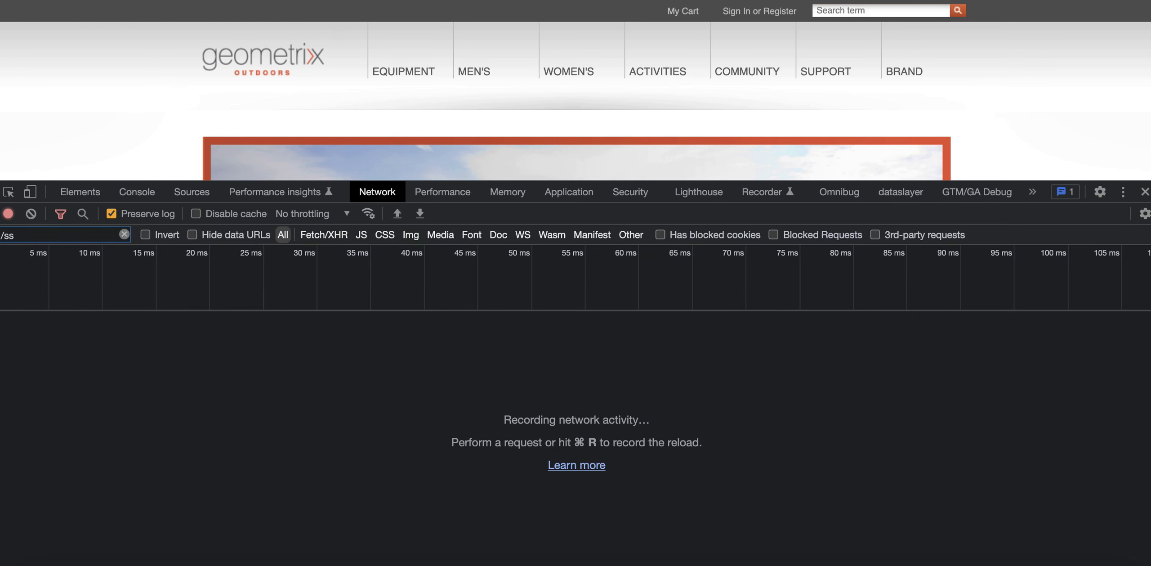
- Check the library build status in Data Collection, return to the Geometrixx site's console, and reload the page with an emptied cache
key("ctrl+Tab")
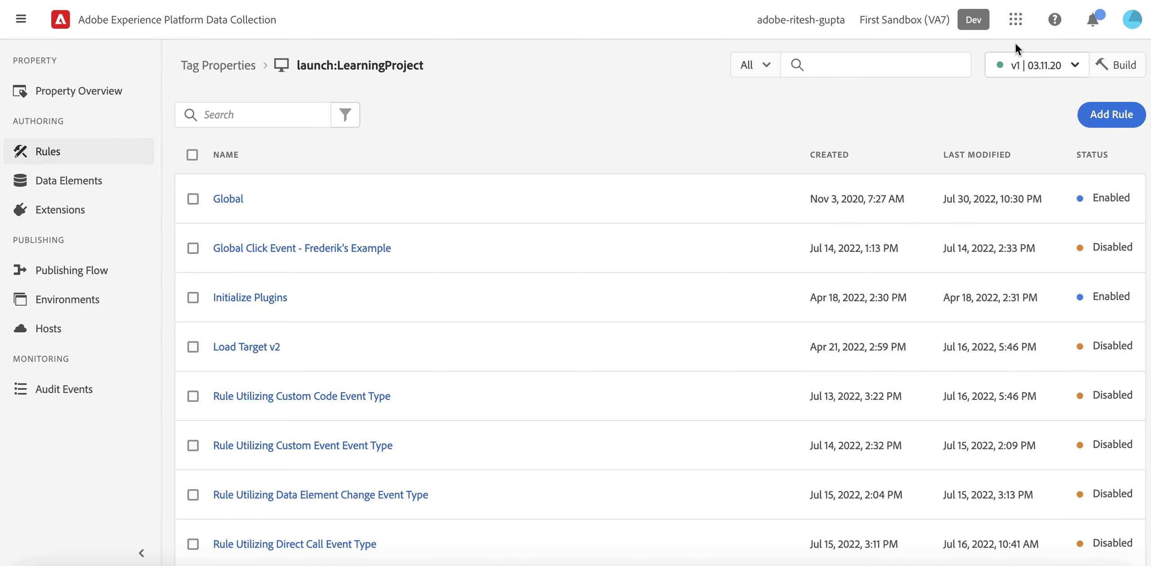
key("ctrl+shift+Tab")
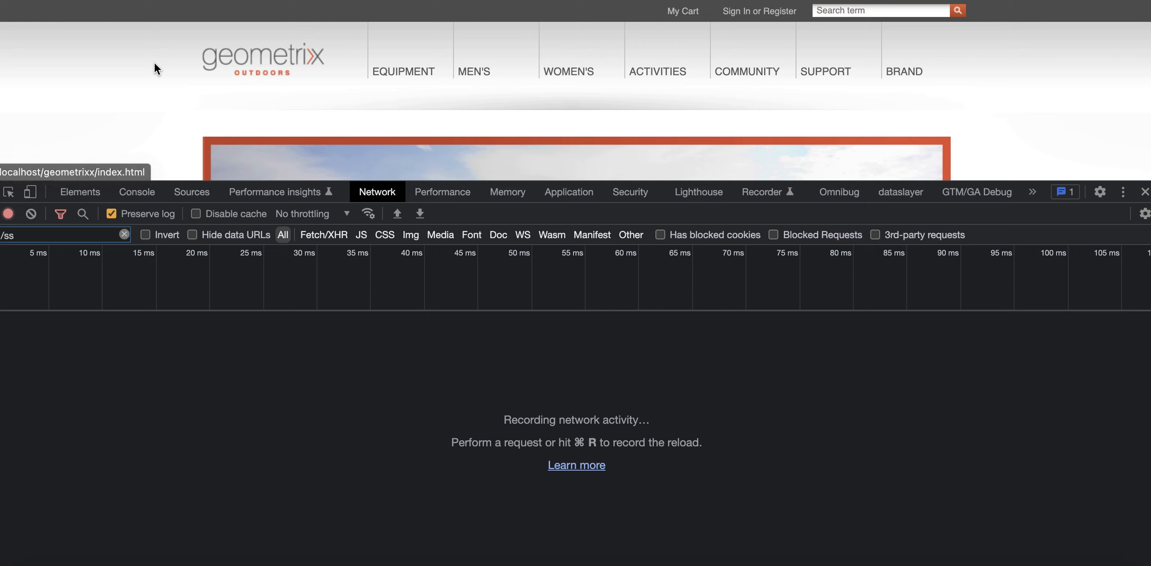
left_click(133, 194)
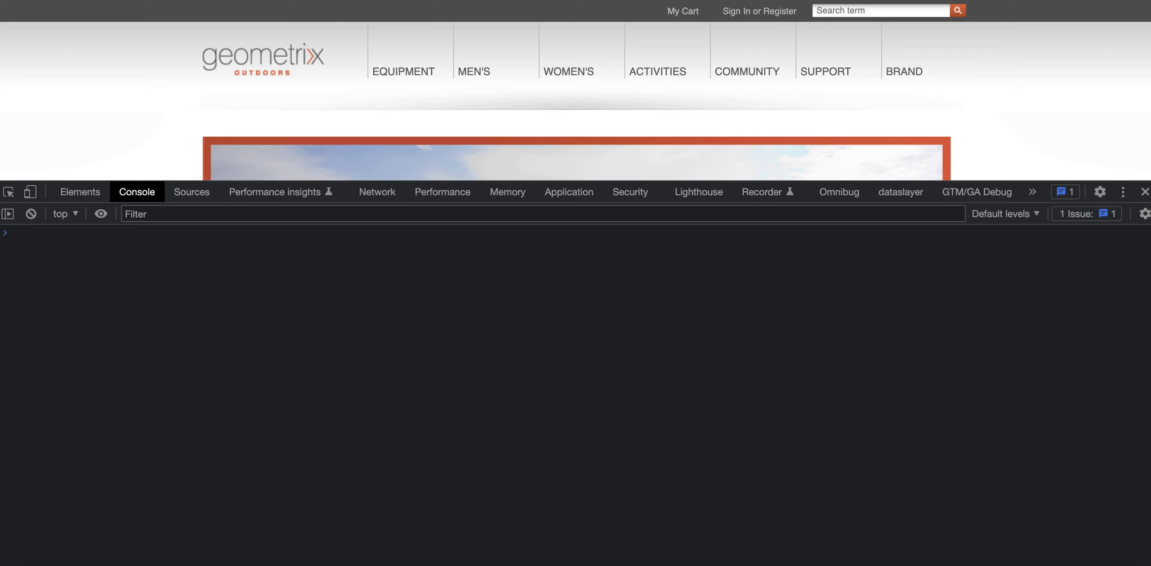
right_click(65, 0)
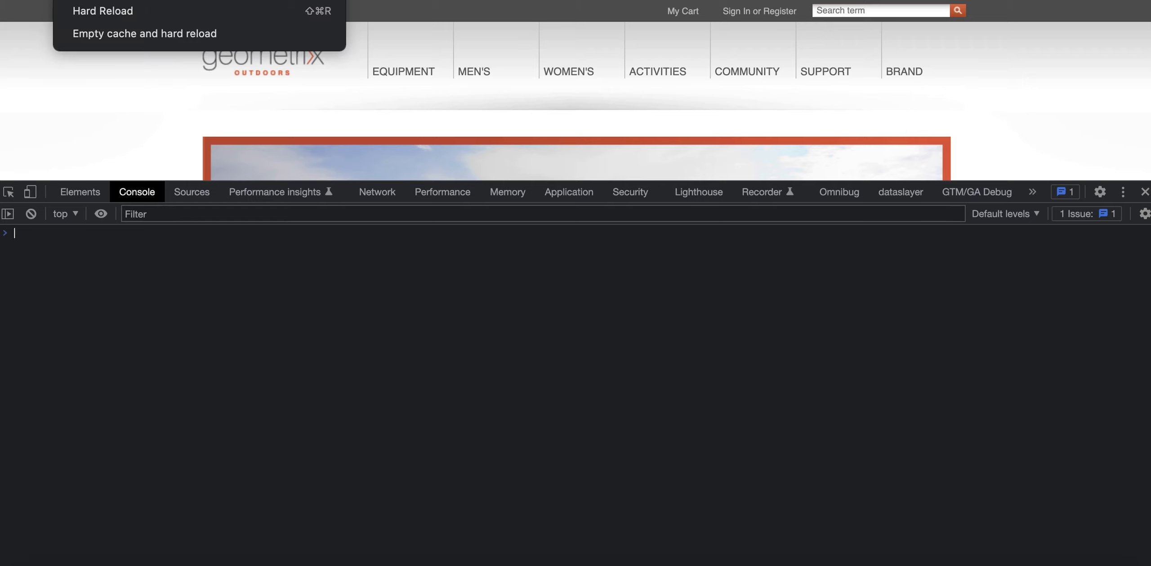
left_click(88, 31)
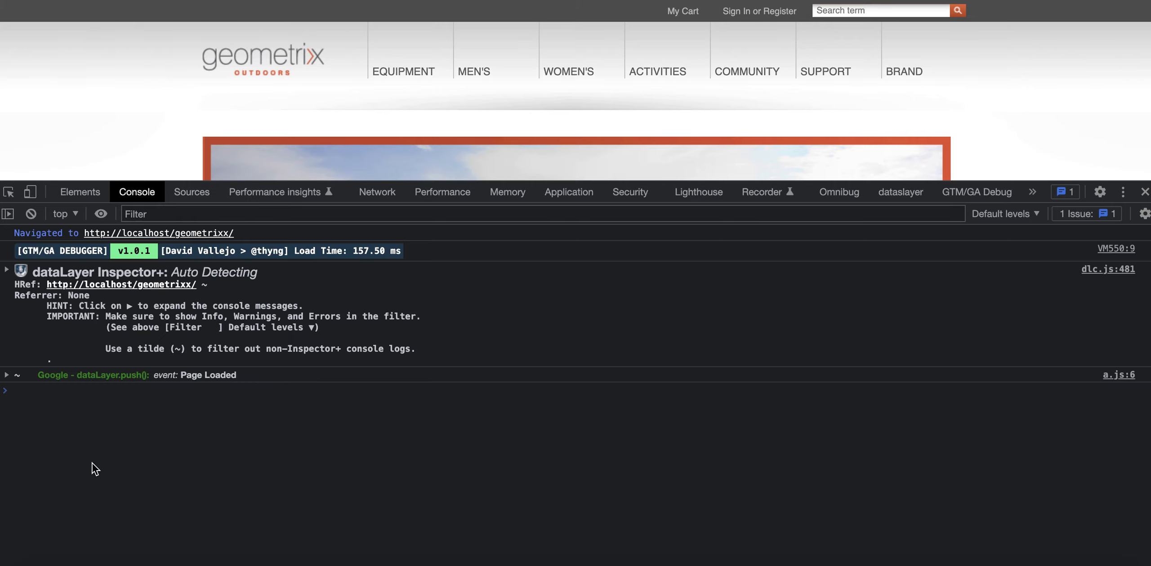
- Clear the console, evaluate dataLayer, and examine the pushed entry's pageInfo values against the data layer code in the page source
left_click(30, 213)
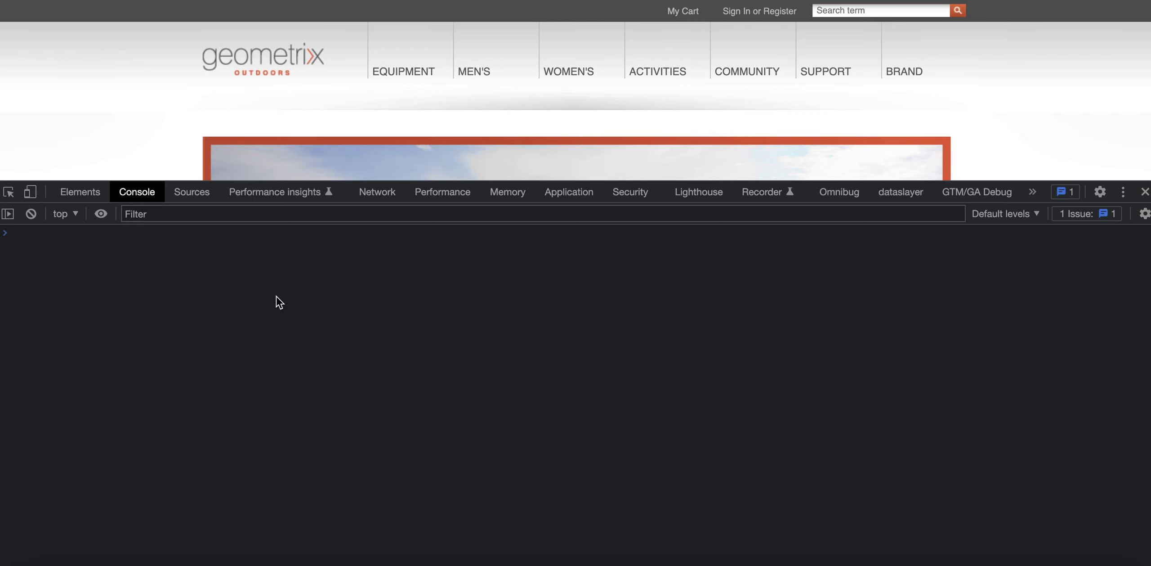
type("data")
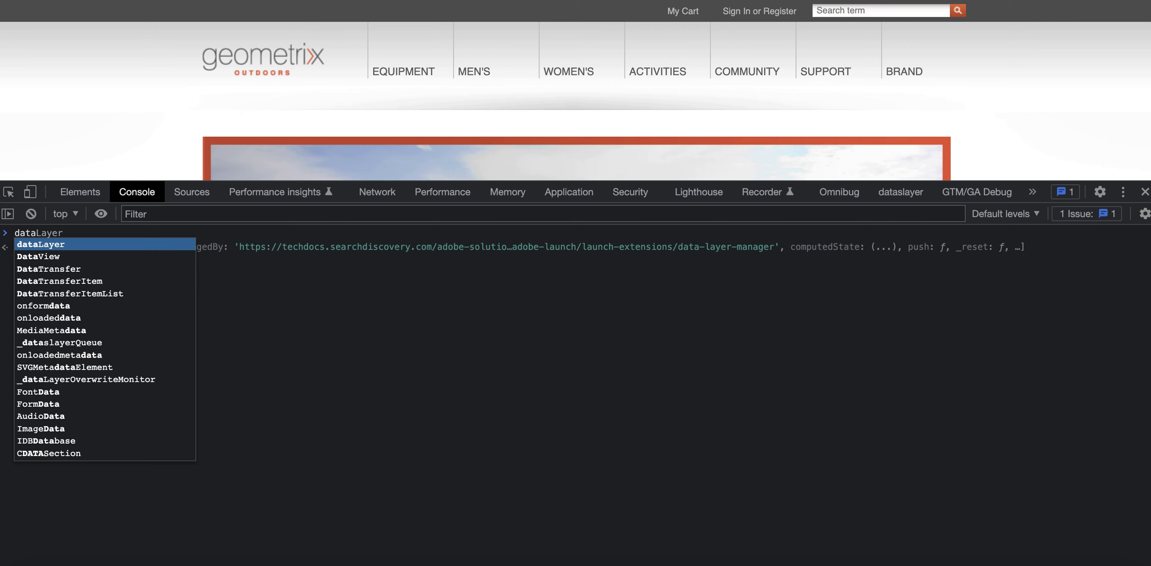
key("Tab")
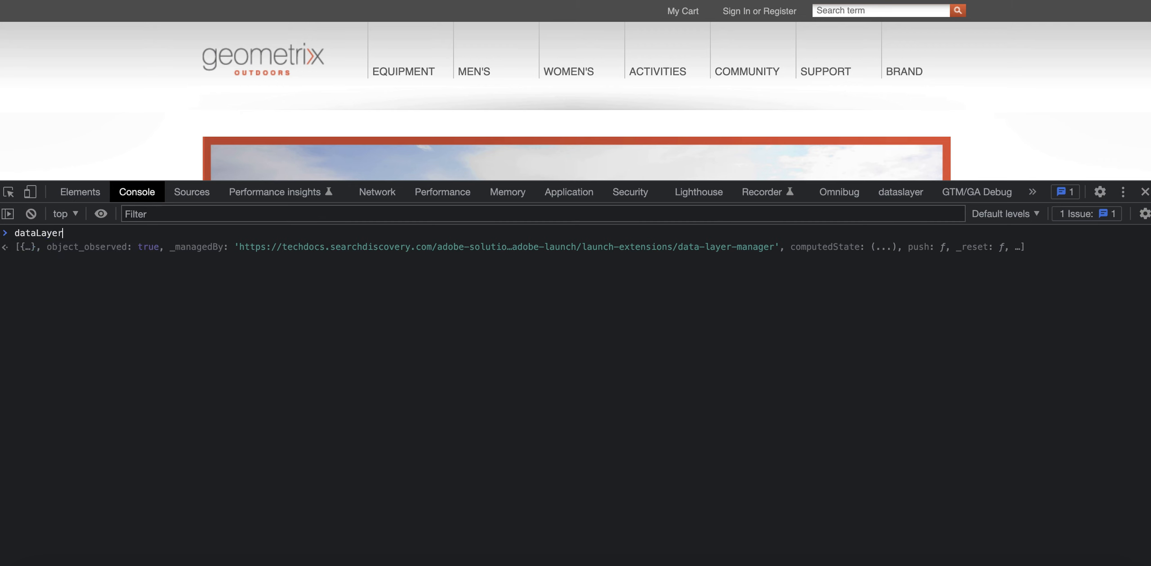
key("Return")
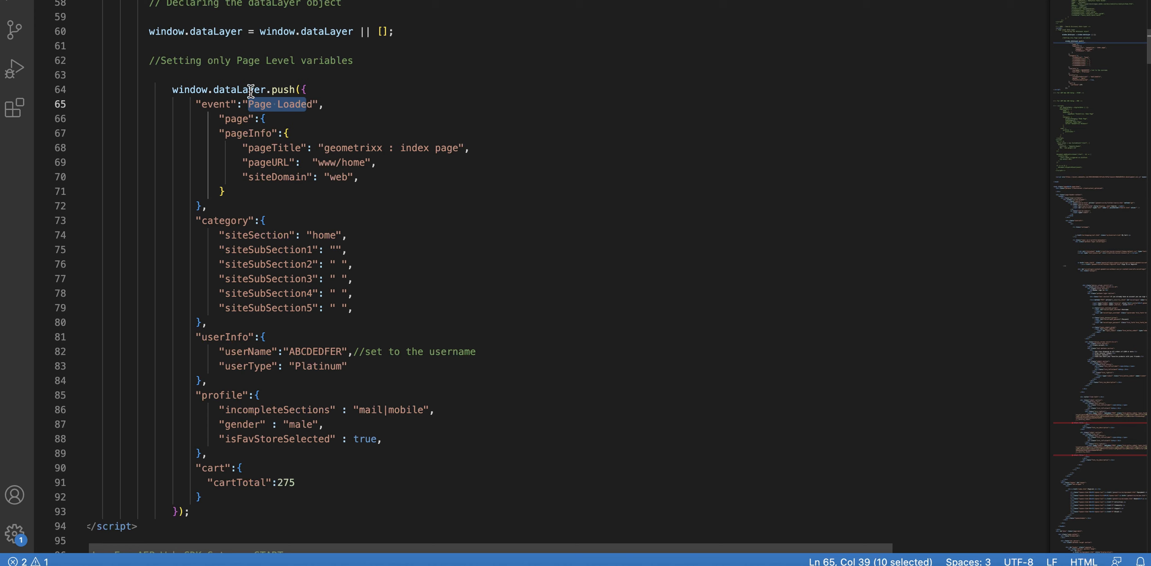
left_click(528, 117)
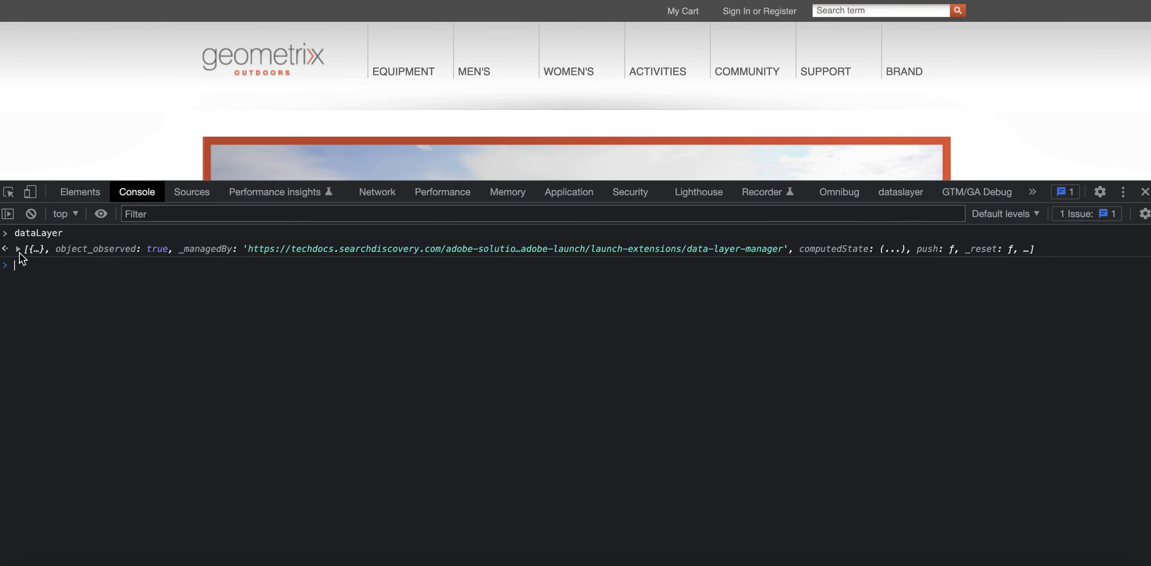
left_click(18, 248)
left_click(28, 262)
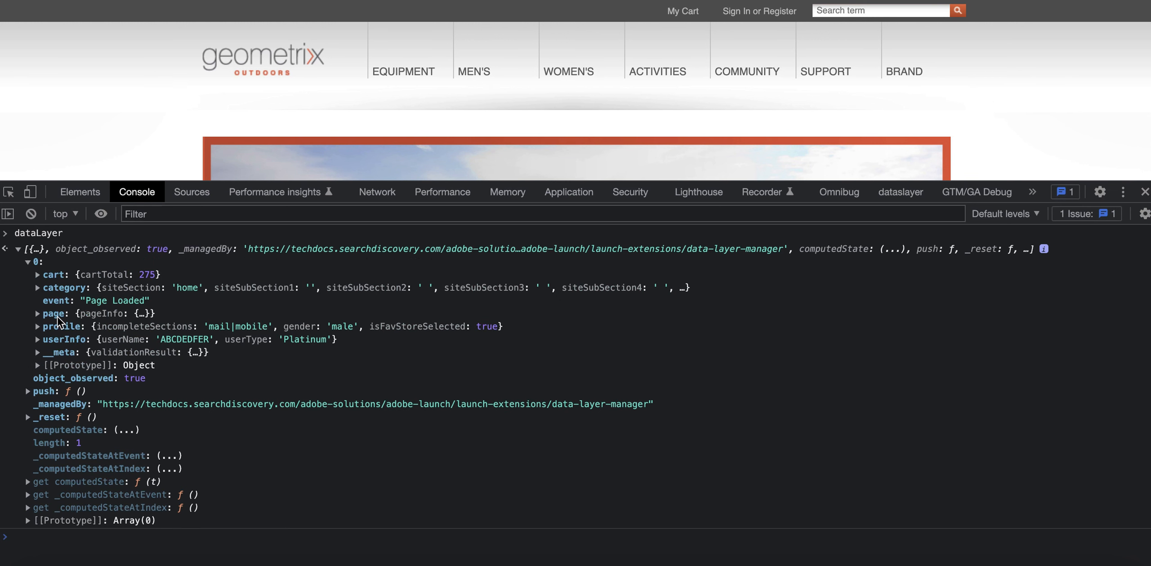
left_click(38, 312)
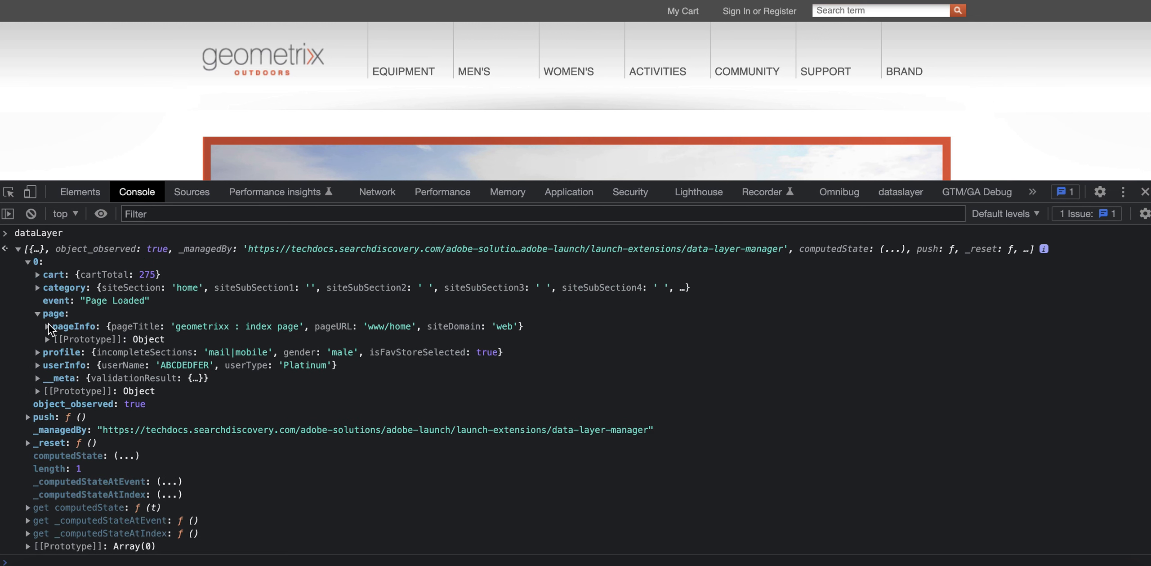
left_click(48, 326)
scroll(121, 353, "down", 3)
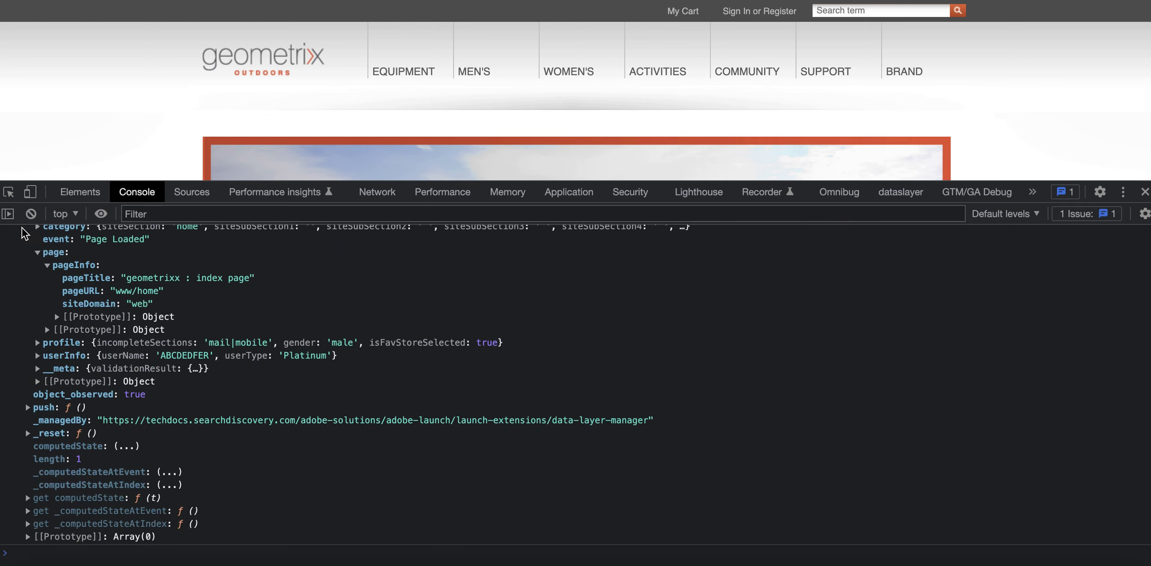
- Clear the console, evaluate dataLayer.computedState, and expand its page object to examine the pageInfo values
key("super+k")
type("data")
key("Tab")
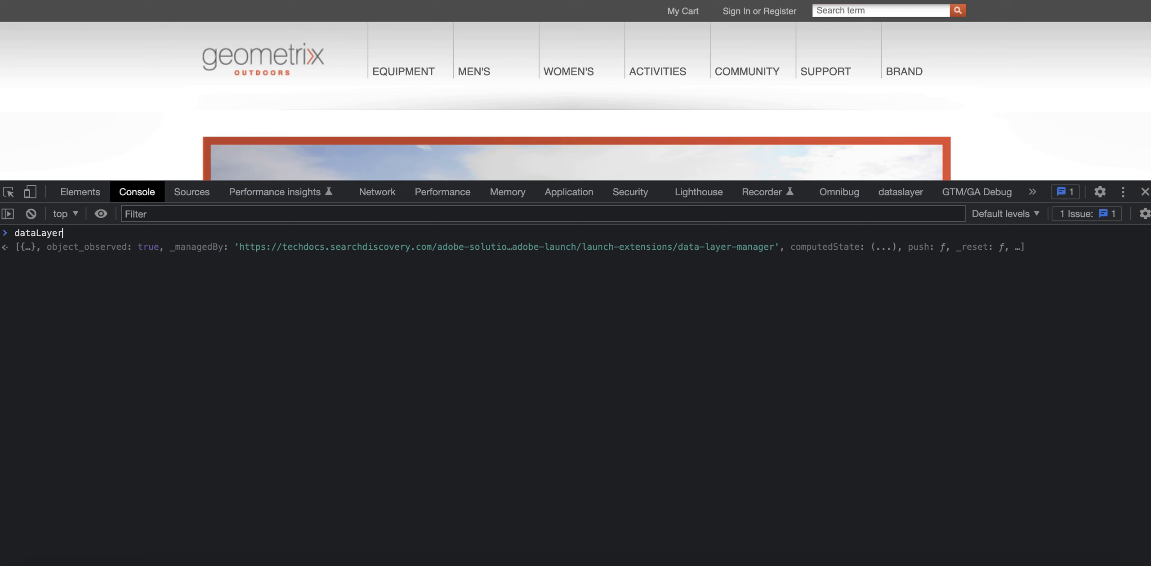
type(".co")
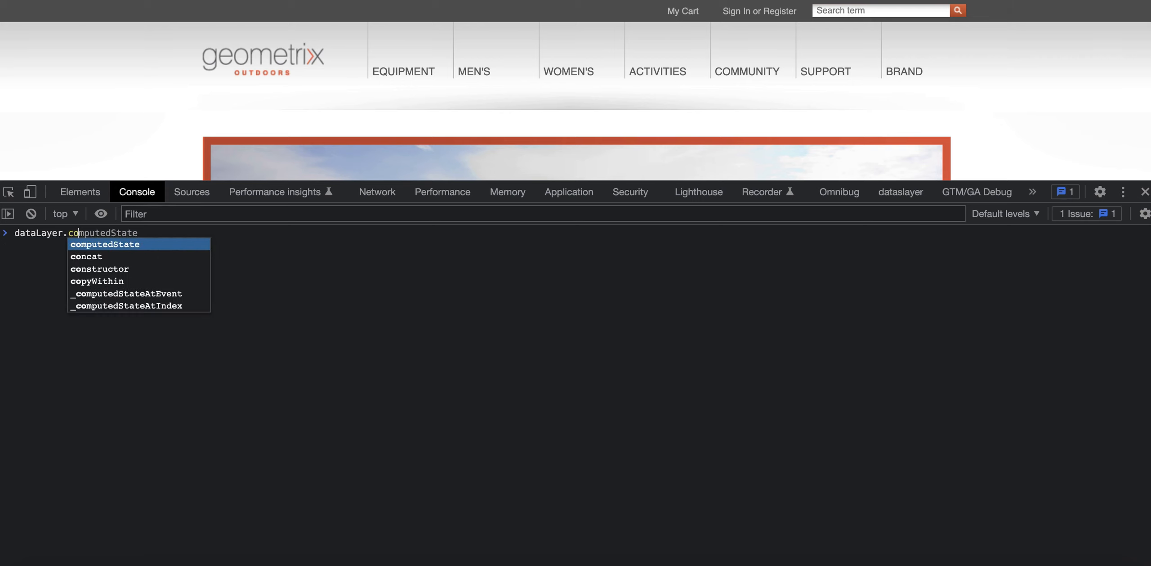
key("Tab")
key("Return")
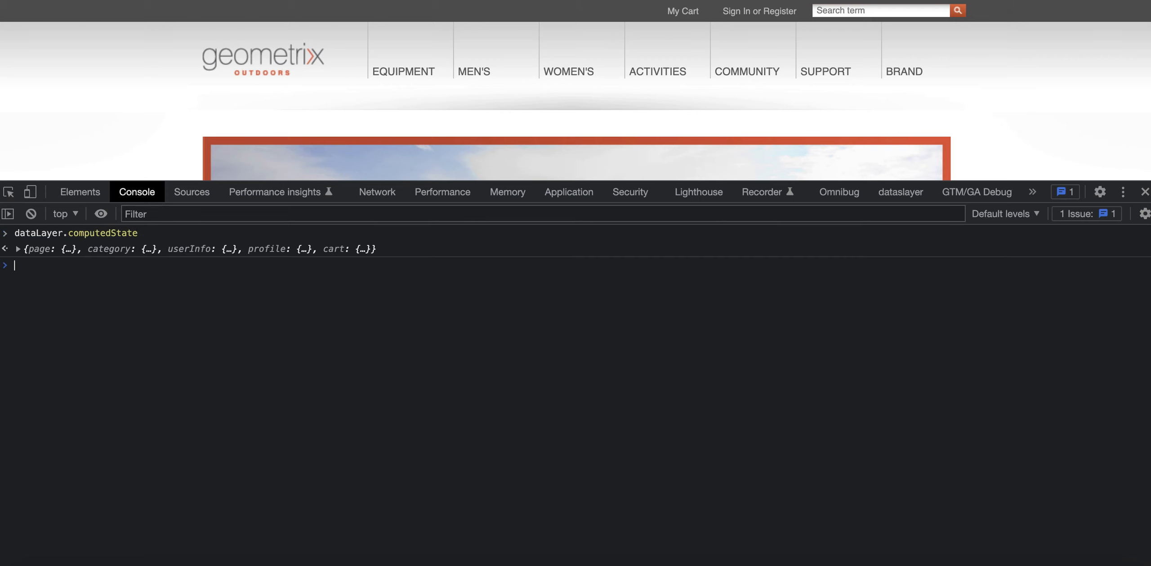
left_click(18, 249)
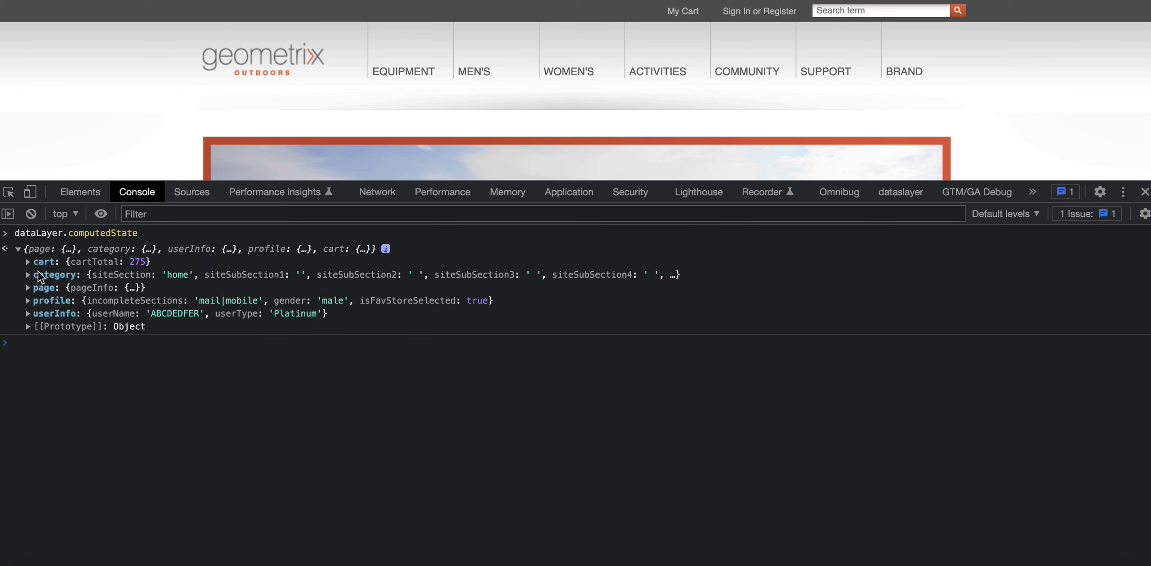
left_click(27, 288)
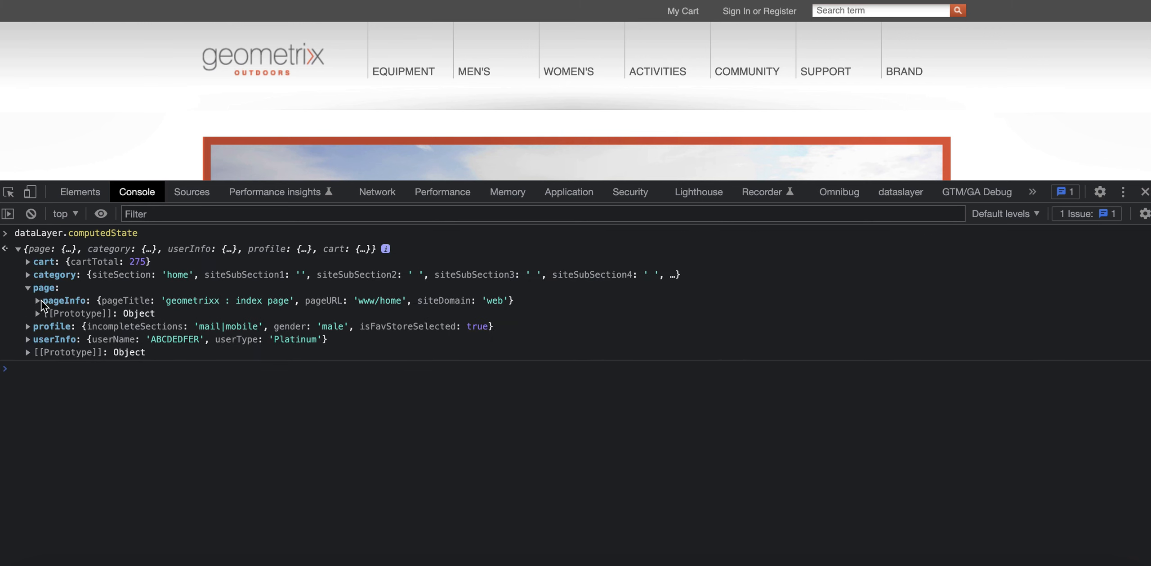
left_click(38, 300)
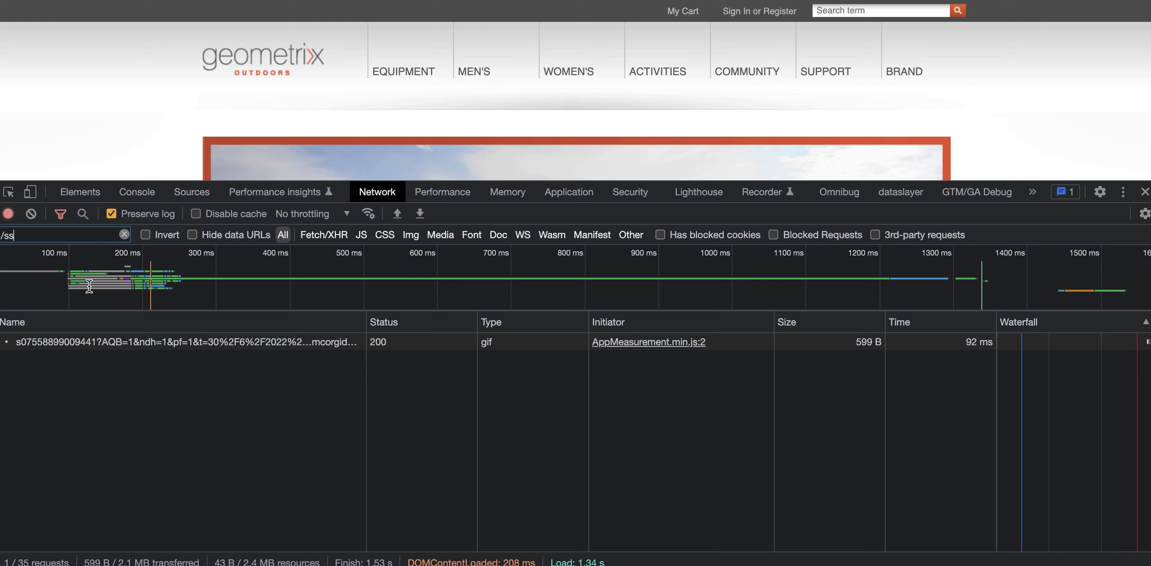
- Examine the payload of the network request filtered by /ss, checking the pageName, v1, v2 and v3 parameters
left_click(101, 343)
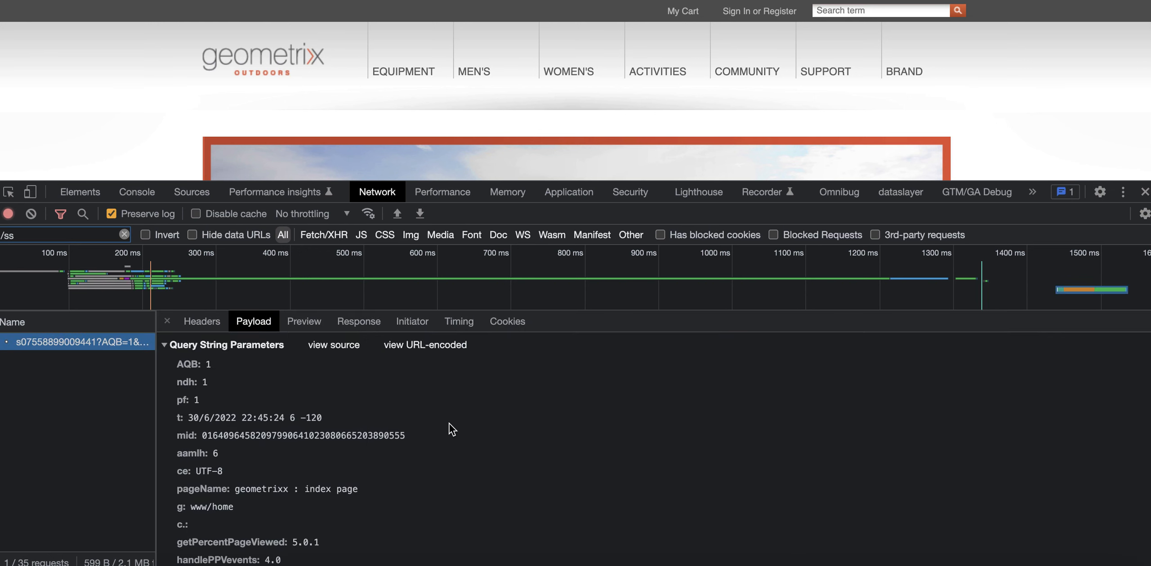
scroll(449, 423, "down", 3)
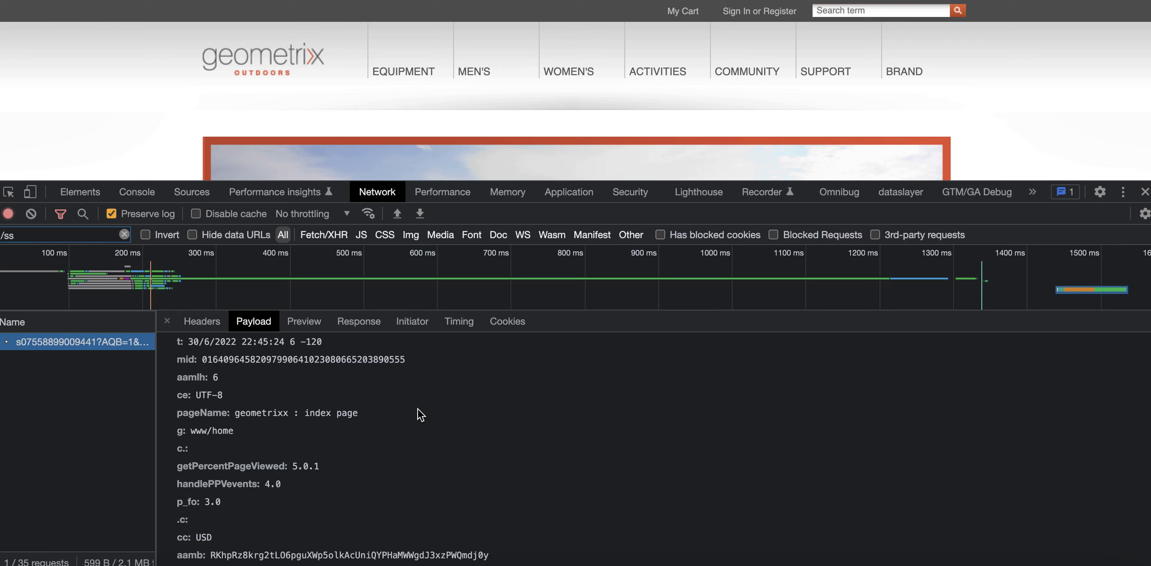
scroll(331, 435, "up", 3)
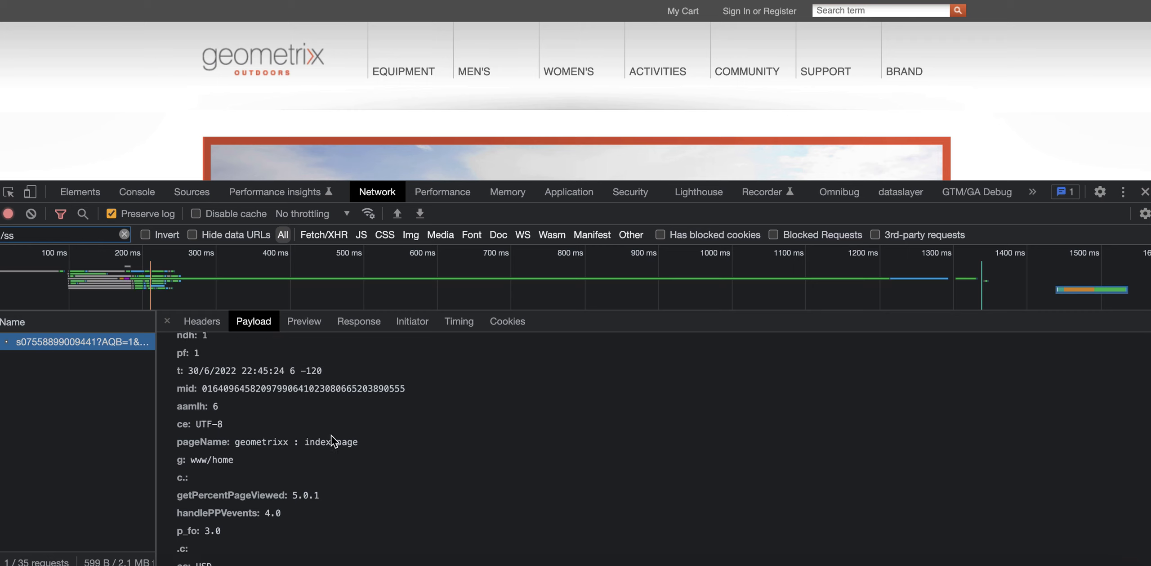
scroll(331, 435, "down", 3)
scroll(331, 435, "down", 6)
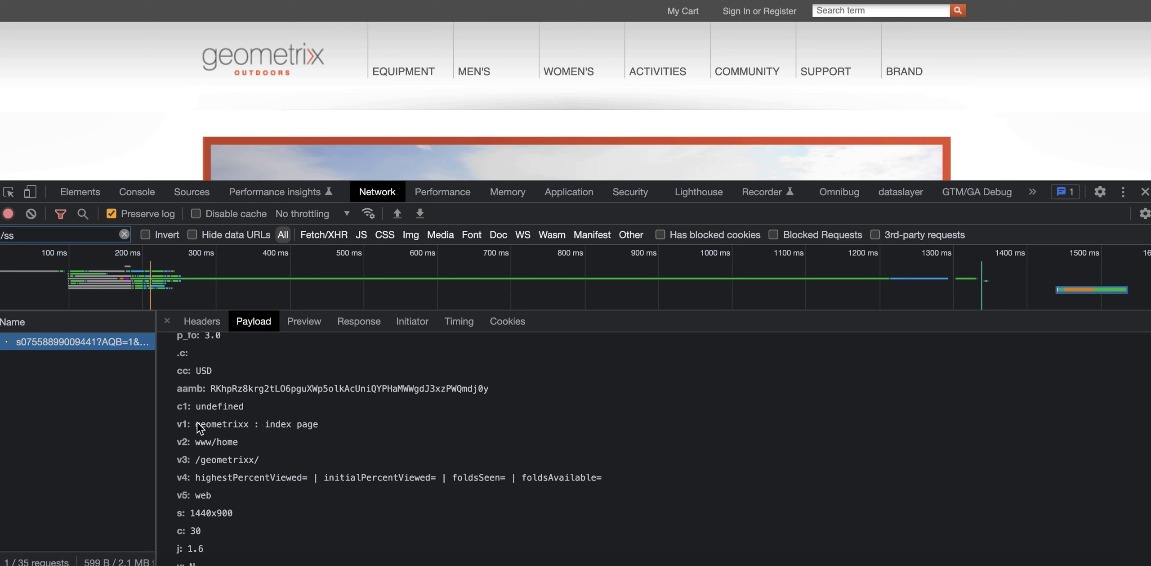
left_click(197, 428)
left_click(200, 445)
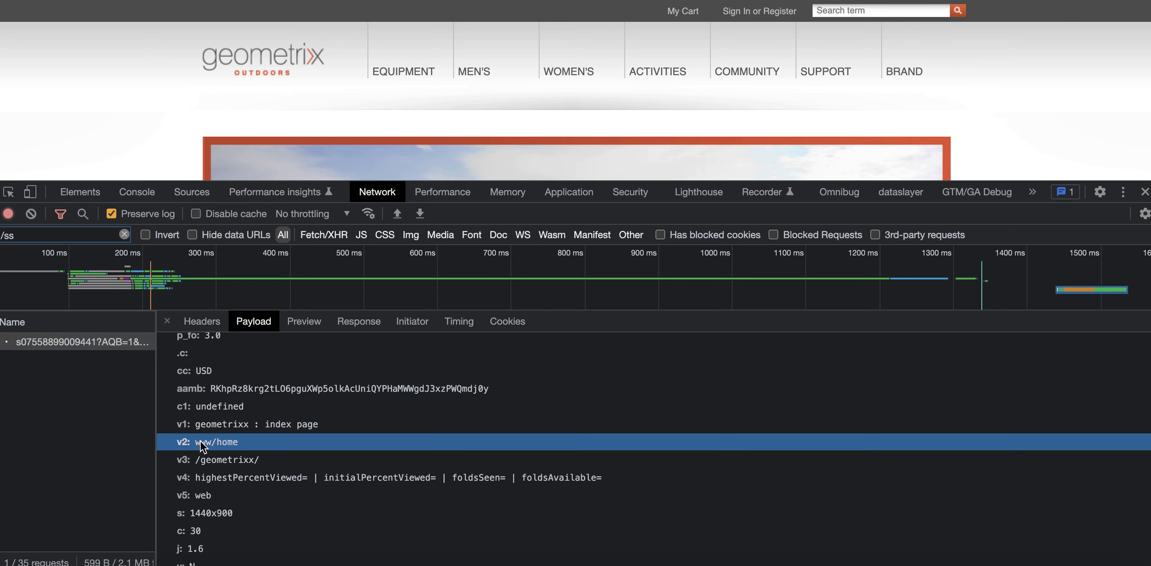
left_click(211, 462)
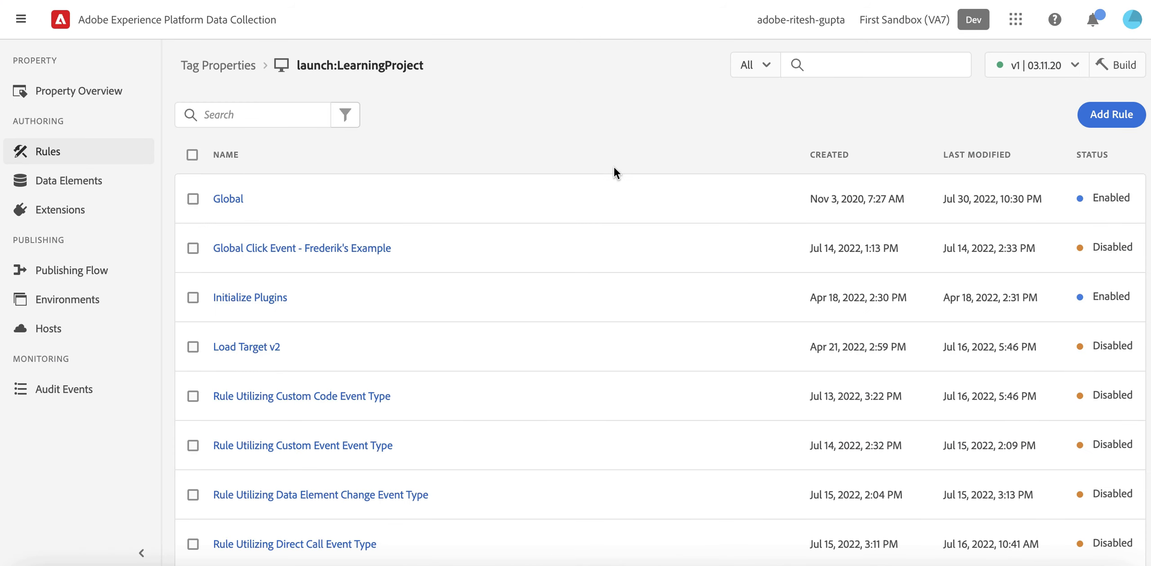
- Reopen the Global rule in Data Collection and review its event and Adobe Analytics actions
left_click(221, 201)
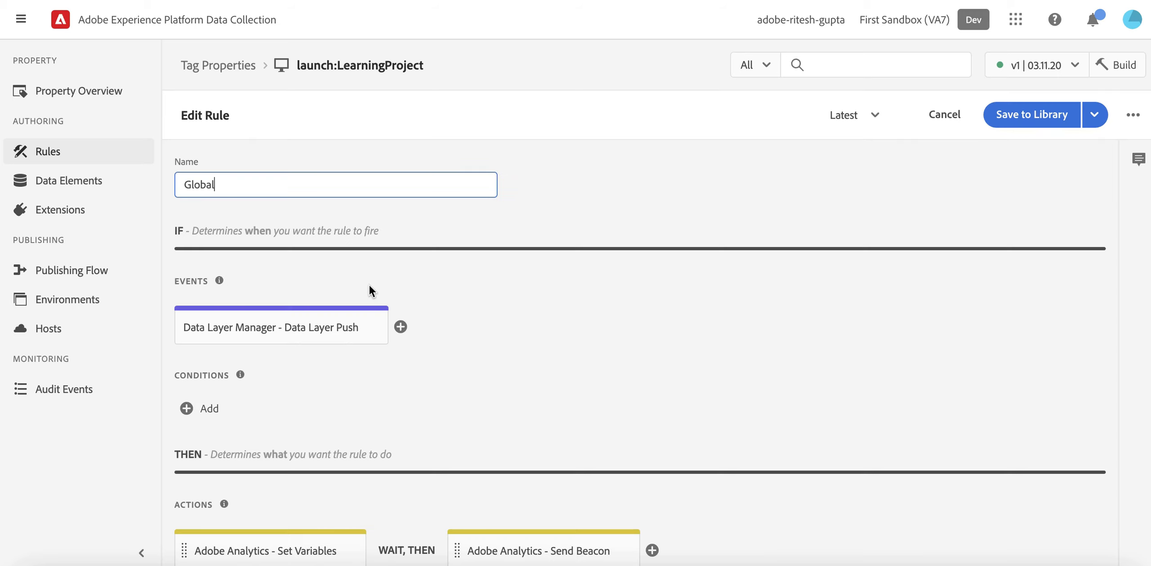
scroll(438, 338, "down", 1)
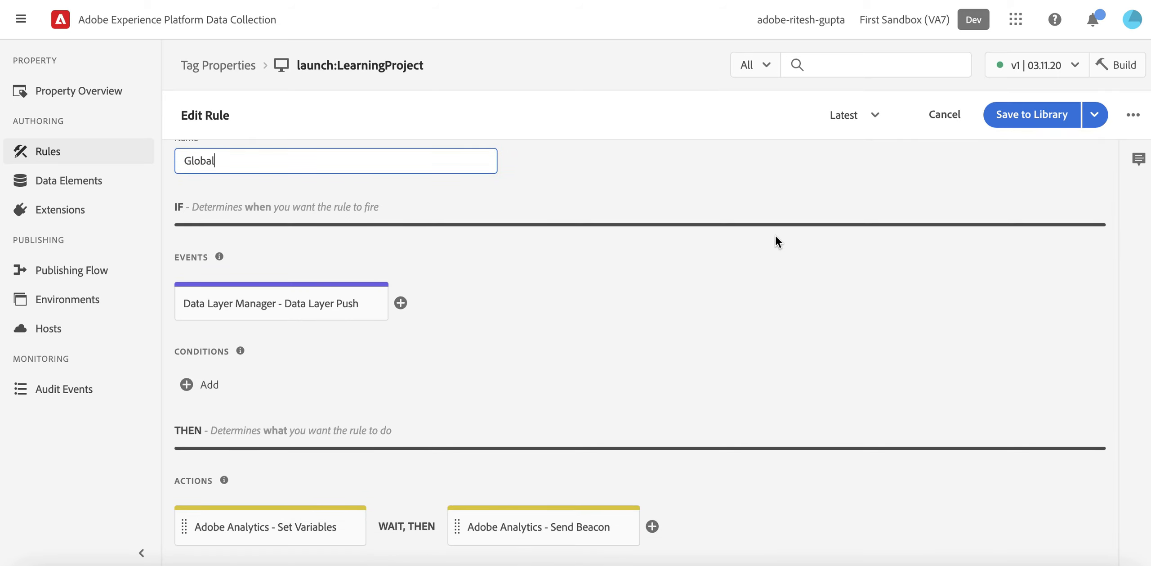